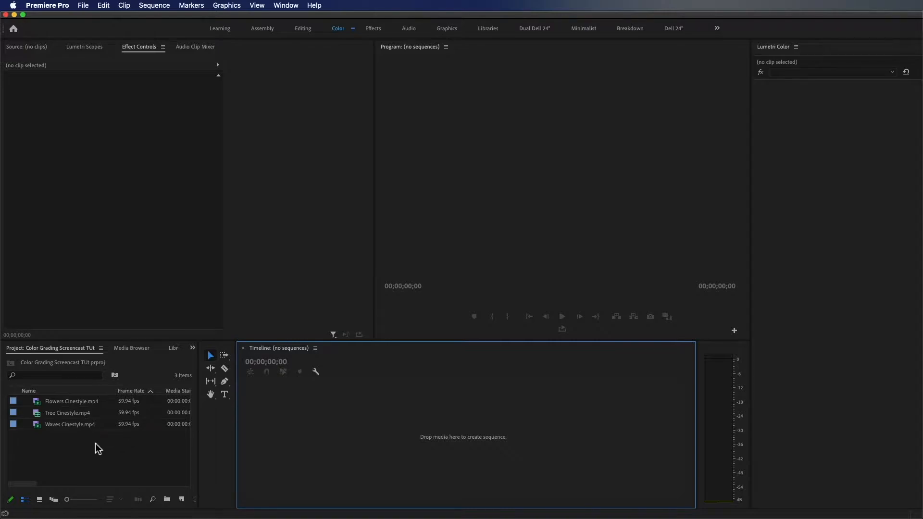
# Step: Create a sequence from Flowers Cinestyle.mp4 and move the playhead to about 00:00:03:12
pyautogui.doubleClick(36, 406)
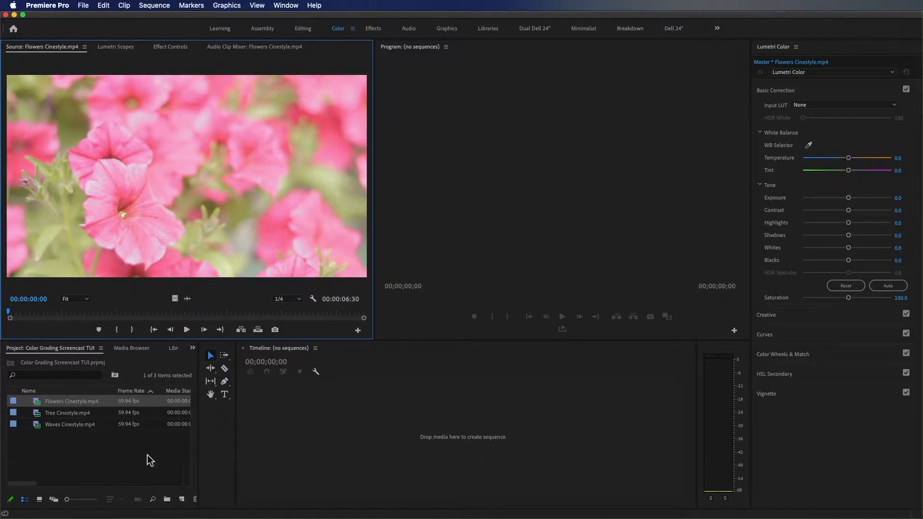
pyautogui.moveTo(41, 404); pyautogui.dragTo(313, 423)
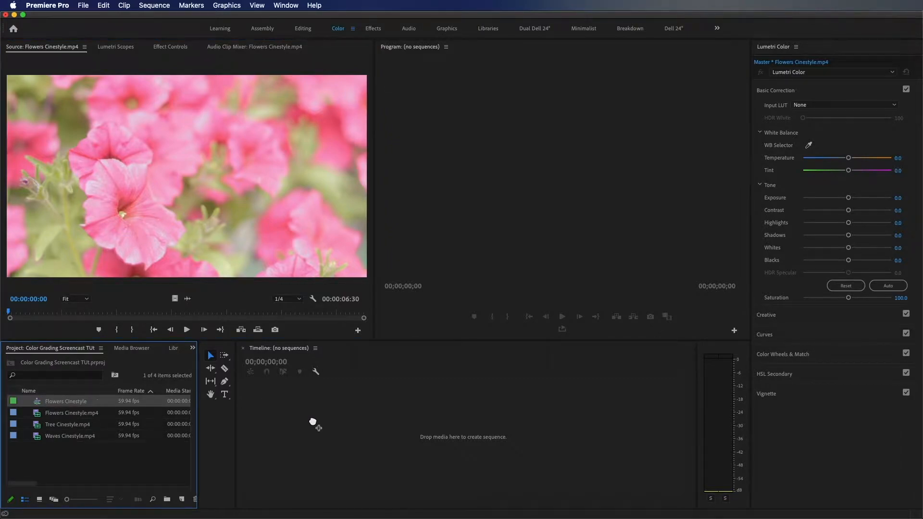
pyautogui.moveTo(407, 371); pyautogui.dragTo(430, 372)
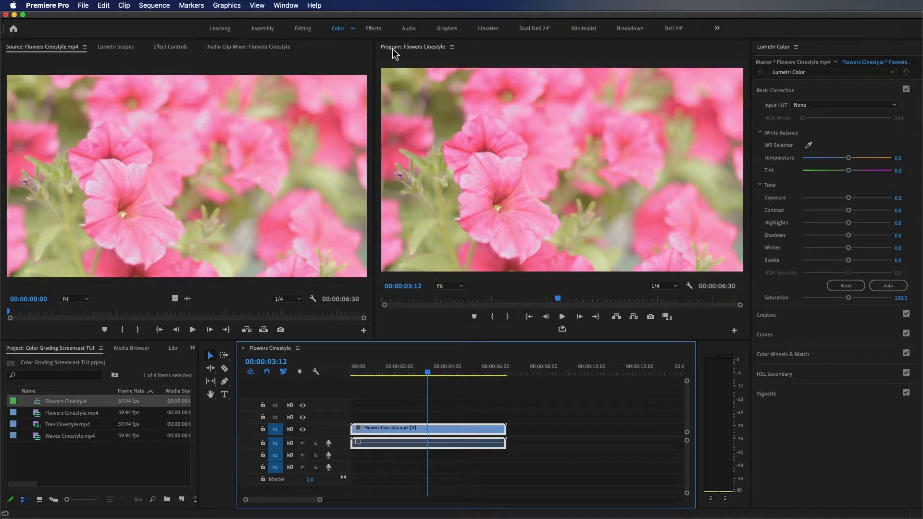
pyautogui.click(382, 384)
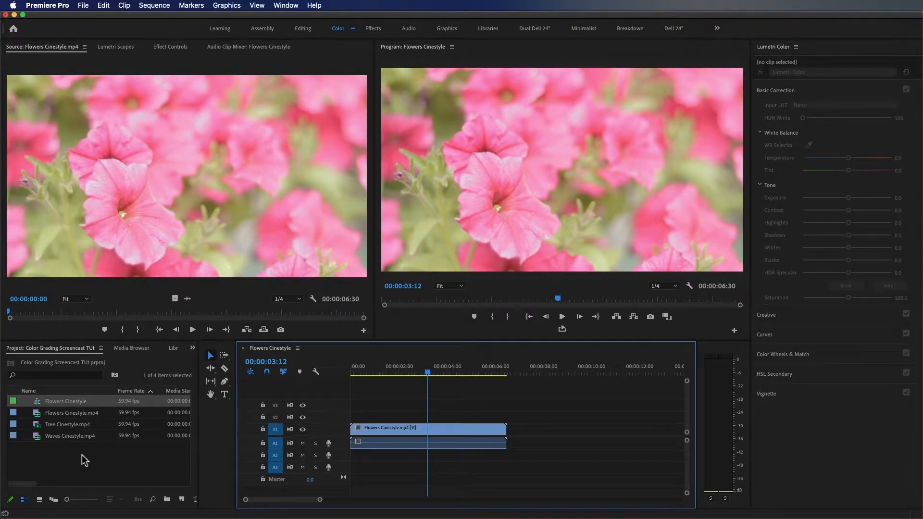
# Step: Create a new adjustment layer in the project with the default settings
pyautogui.rightClick(83, 460)
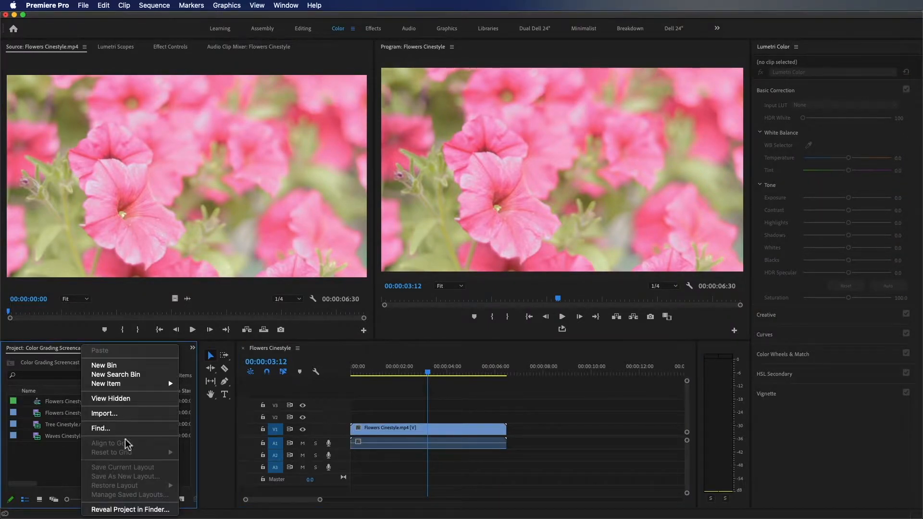
pyautogui.moveTo(156, 385)
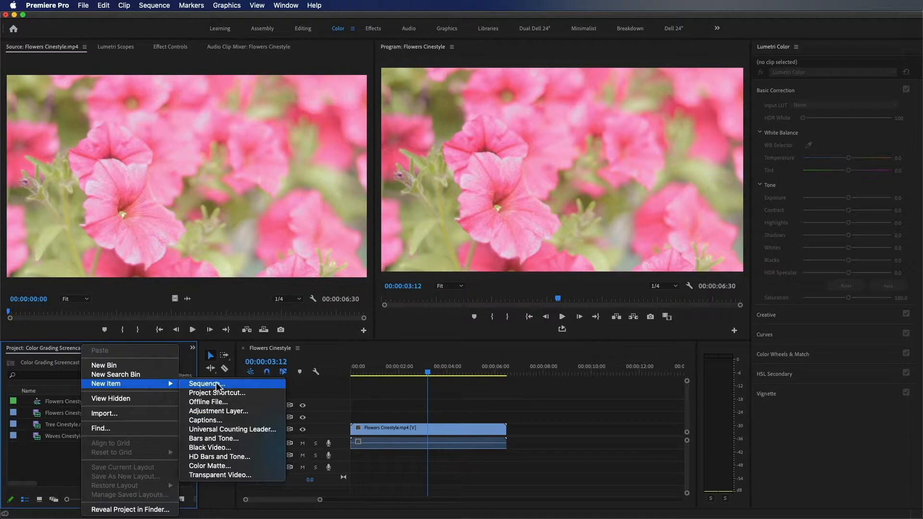
pyautogui.click(230, 413)
pyautogui.press('Return')
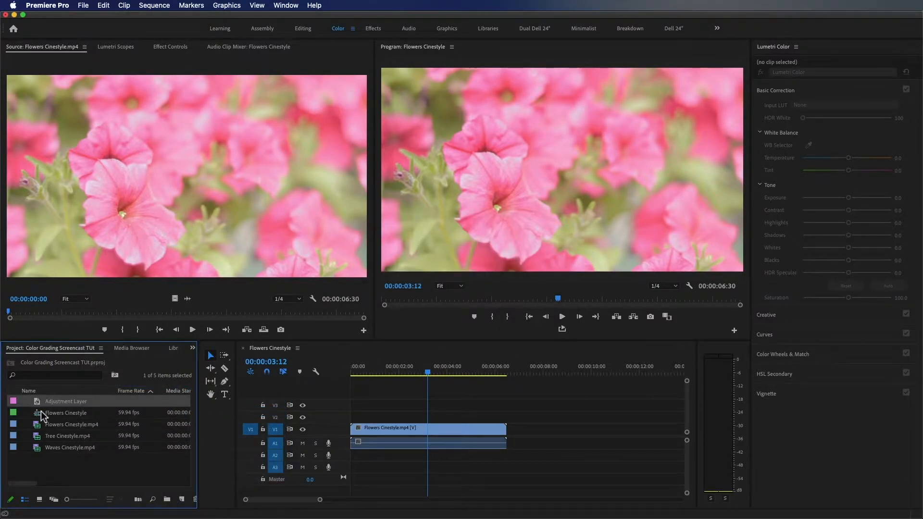
# Step: Place the adjustment layer on V2 over the full length of the flowers clip and scrub to about 00:00:04:54
pyautogui.moveTo(38, 407); pyautogui.dragTo(332, 418)
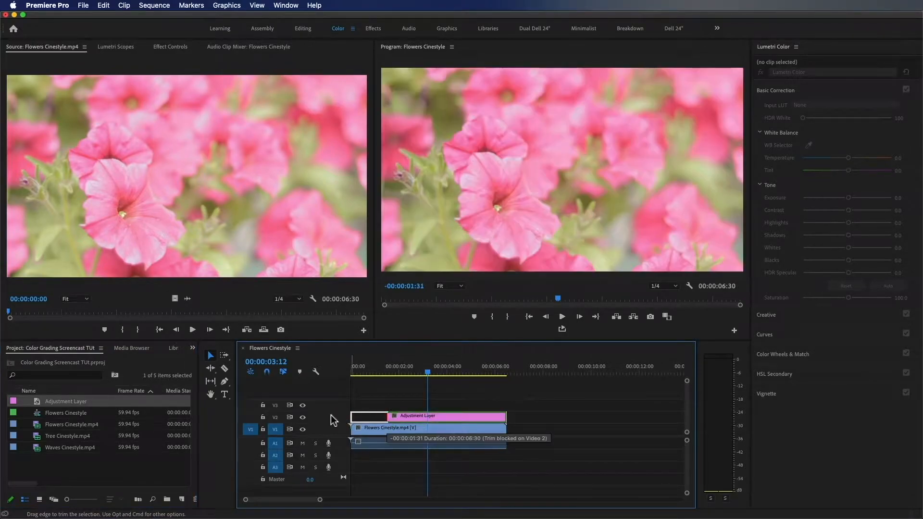
pyautogui.click(445, 417)
pyautogui.click(430, 373)
pyautogui.moveTo(431, 373); pyautogui.dragTo(470, 375)
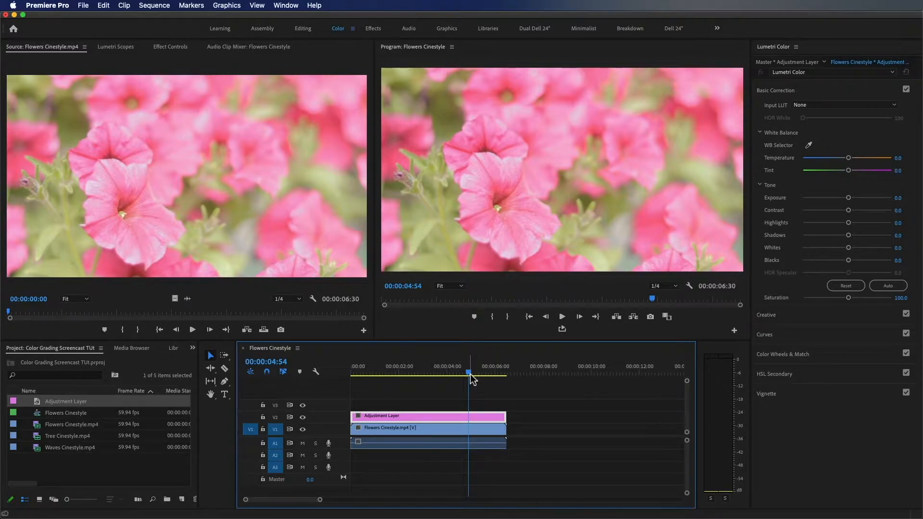
# Step: Load Flowers Cinestyle.mp4 as the source clip and undo the adjustment layer's placement in the sequence
pyautogui.doubleClick(37, 428)
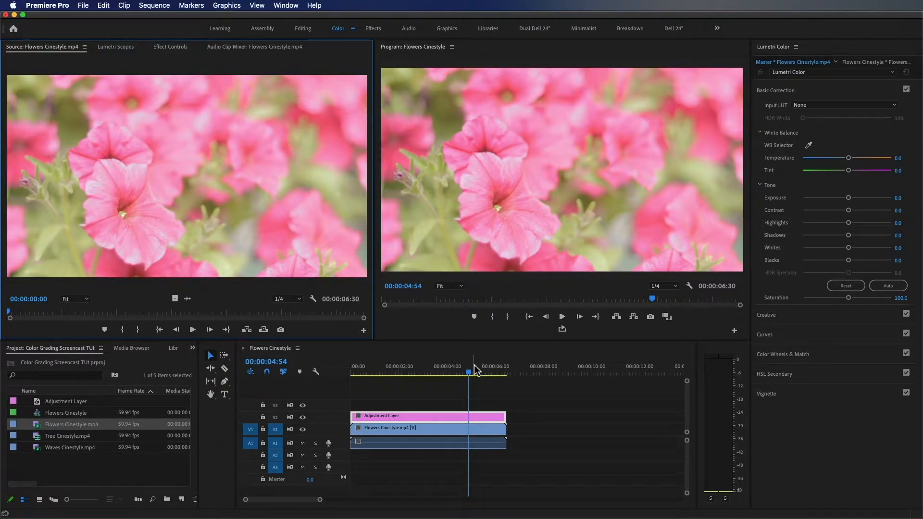
pyautogui.press('super+z')
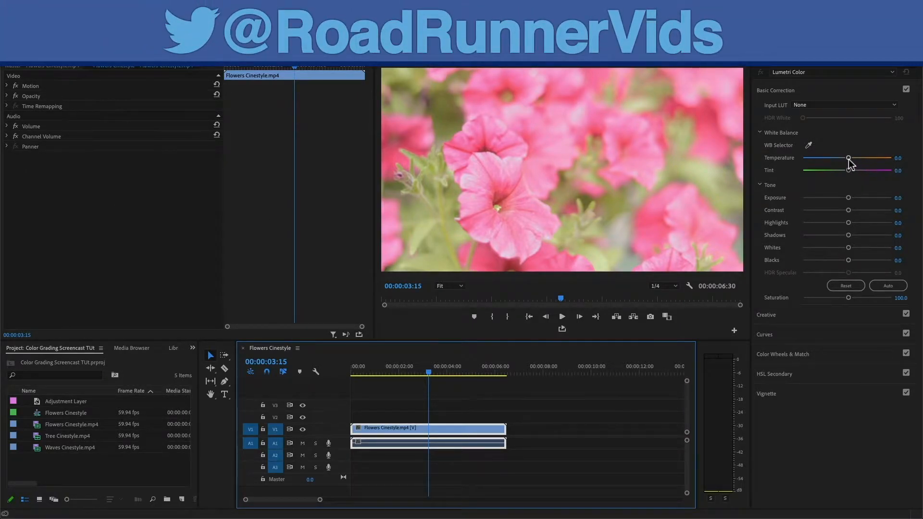
# Step: Try a Lumetri temperature of -24.3 on the flowers clip and delete the resulting Lumetri Color effect
pyautogui.moveTo(849, 159); pyautogui.dragTo(836, 158)
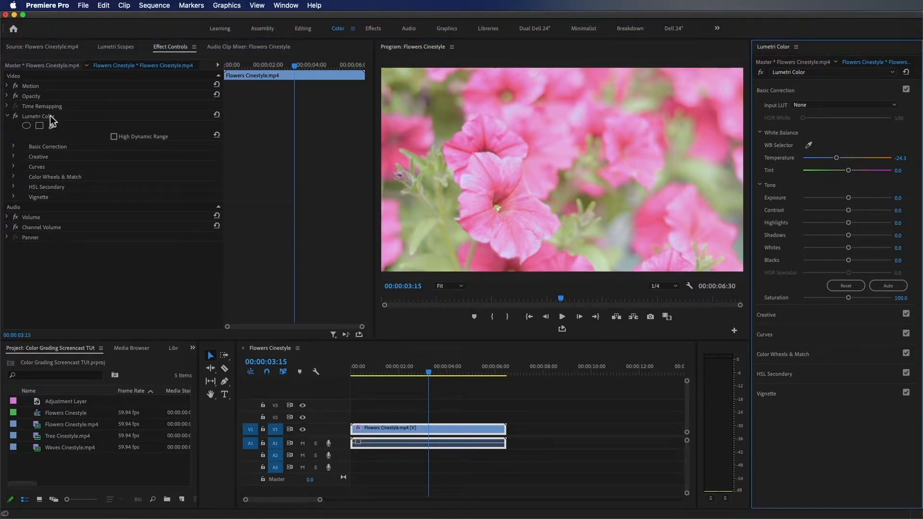
pyautogui.click(51, 117)
pyautogui.press('Delete')
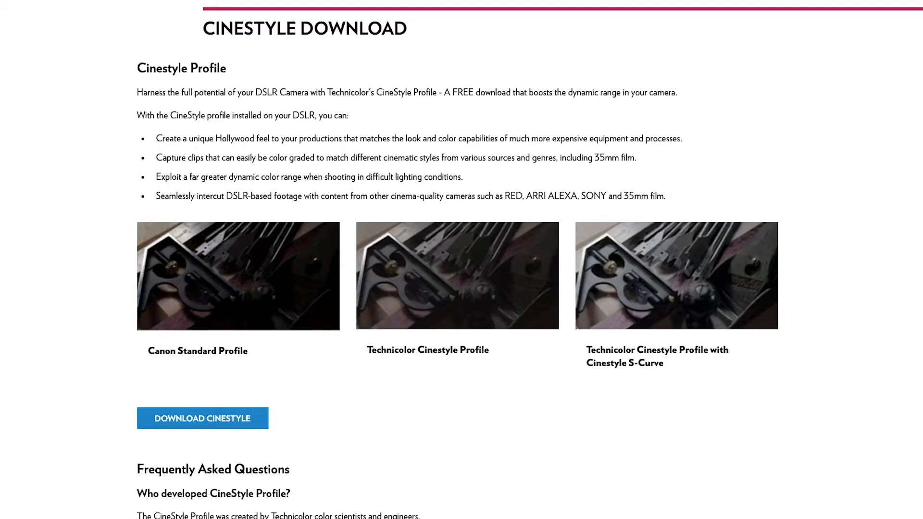
# Step: Read through the CineStyle Profile download page, including the profile comparison images and the frequently asked questions
pyautogui.scroll(-2, 461, 260)
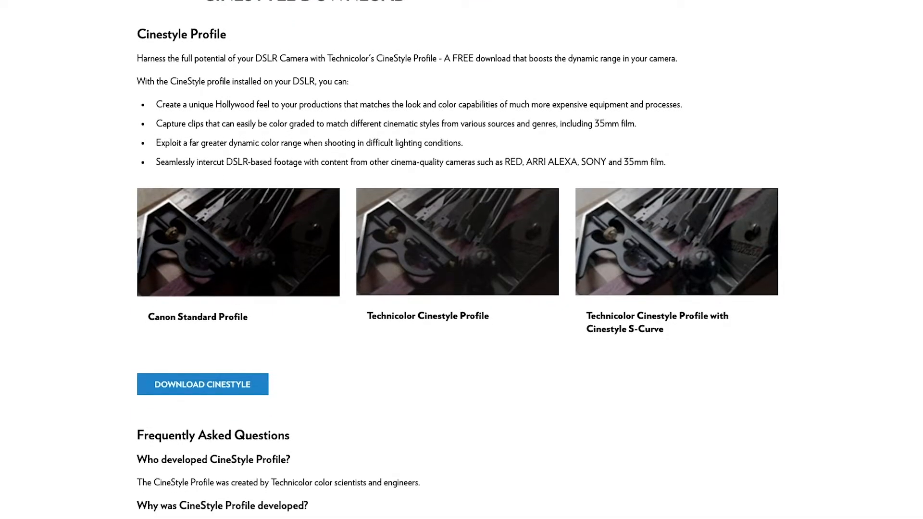
pyautogui.scroll(-2, 461, 260)
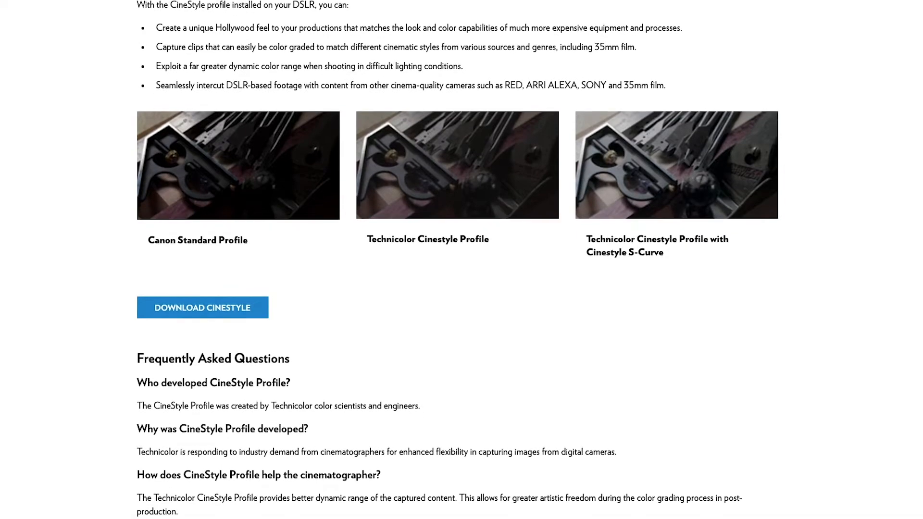
pyautogui.scroll(-1, 461, 260)
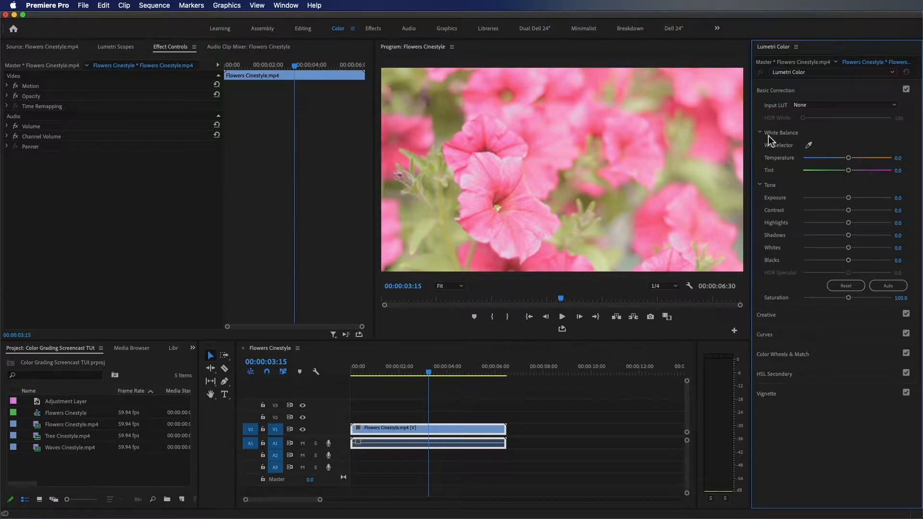
# Step: Try white balance sampling on the flower petal, shift temperature and tint, and reset both to 0
pyautogui.click(809, 146)
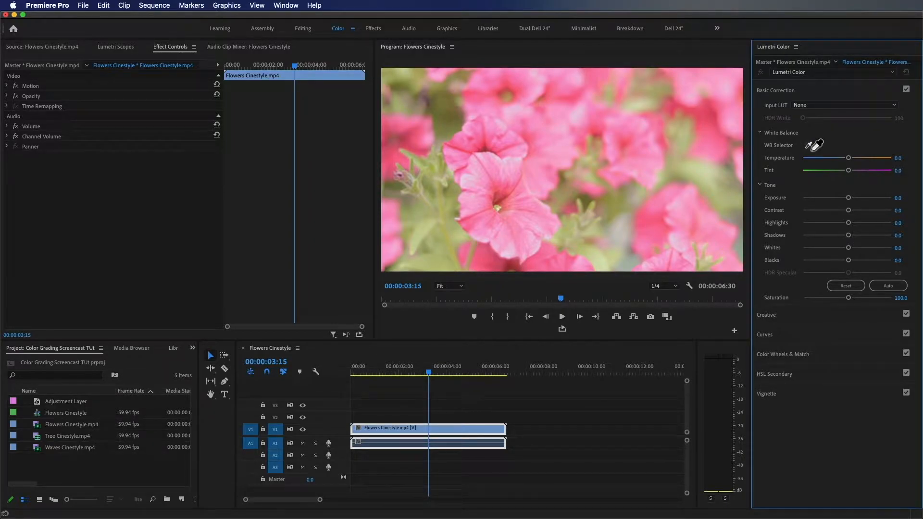
pyautogui.click(508, 164)
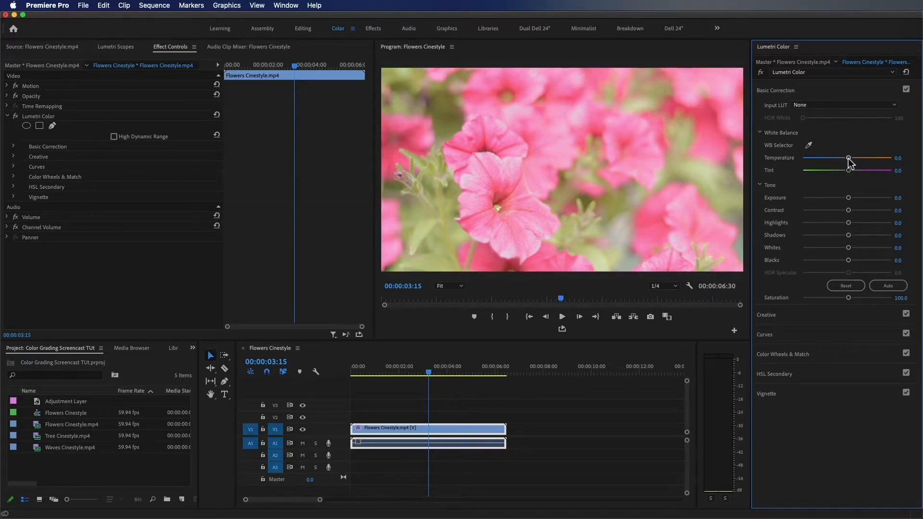
pyautogui.moveTo(849, 159); pyautogui.dragTo(887, 172)
pyautogui.doubleClick(864, 159)
pyautogui.doubleClick(887, 172)
# Step: Lower the flowers clip's exposure slightly and set it exactly to -0.5
pyautogui.moveTo(849, 198)
pyautogui.mouseDown()
pyautogui.moveTo(826, 200)
pyautogui.moveTo(844, 200)
pyautogui.mouseUp()
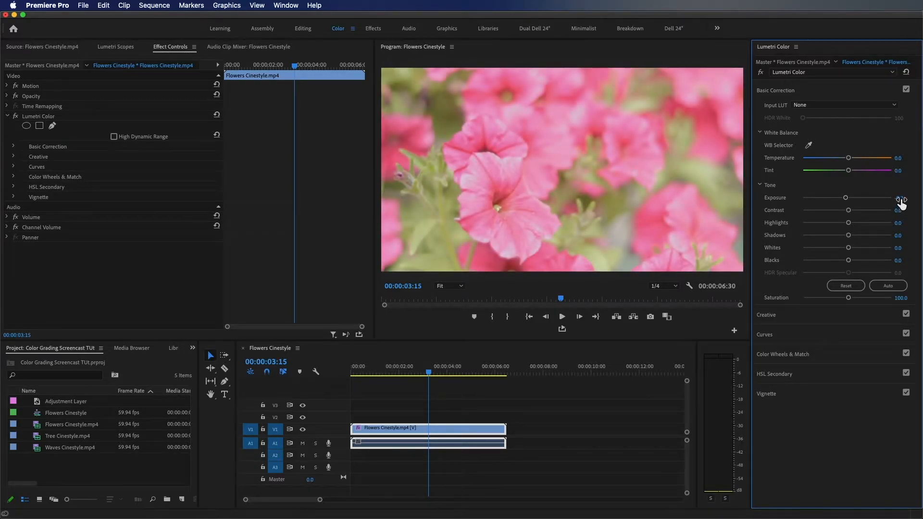
pyautogui.click(900, 198)
pyautogui.write('-0')
pyautogui.write('.5')
pyautogui.press('Return')
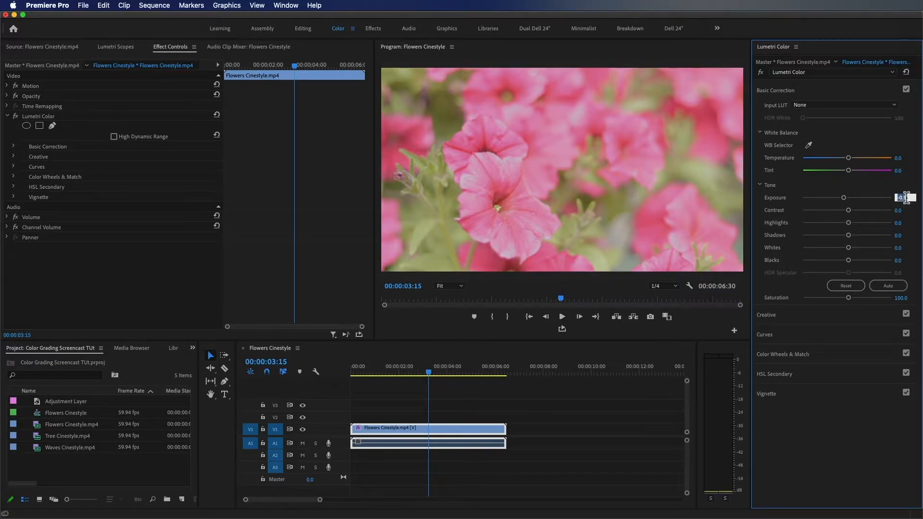
# Step: Try exposure values of 0.5 and 1.5 on the flowers clip
pyautogui.write('.5')
pyautogui.press('Return')
pyautogui.write('1.5')
pyautogui.press('Return')
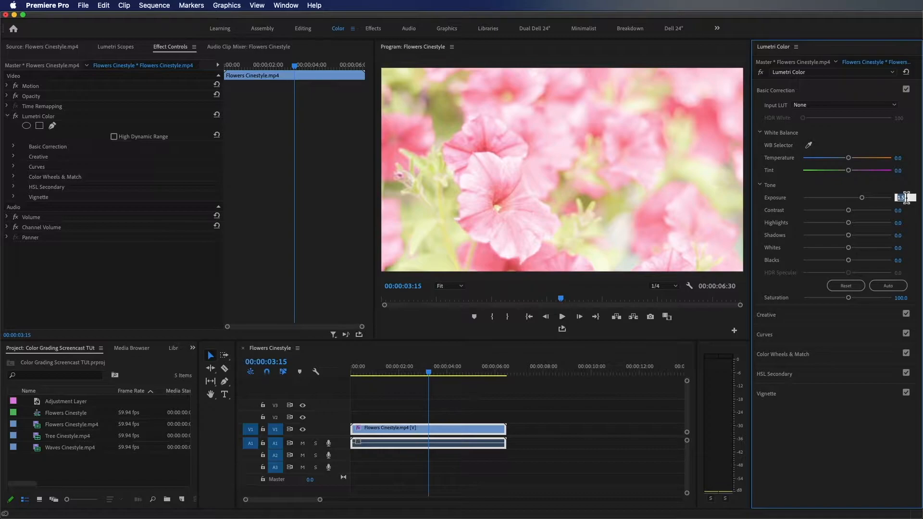
# Step: Nudge the exposure in small increments down as far as -1.6 and back up to -0.5
pyautogui.press('Down')
pyautogui.press('Down')
pyautogui.press('Down')
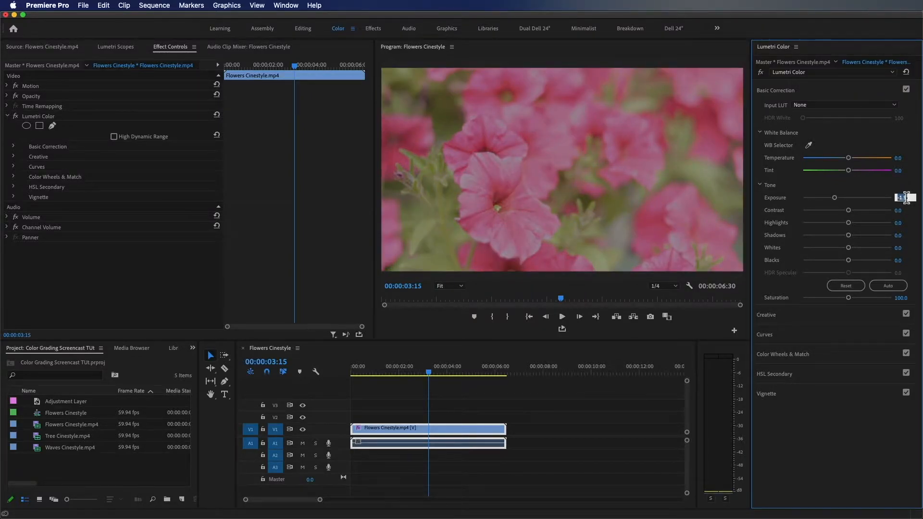
pyautogui.press('Up')
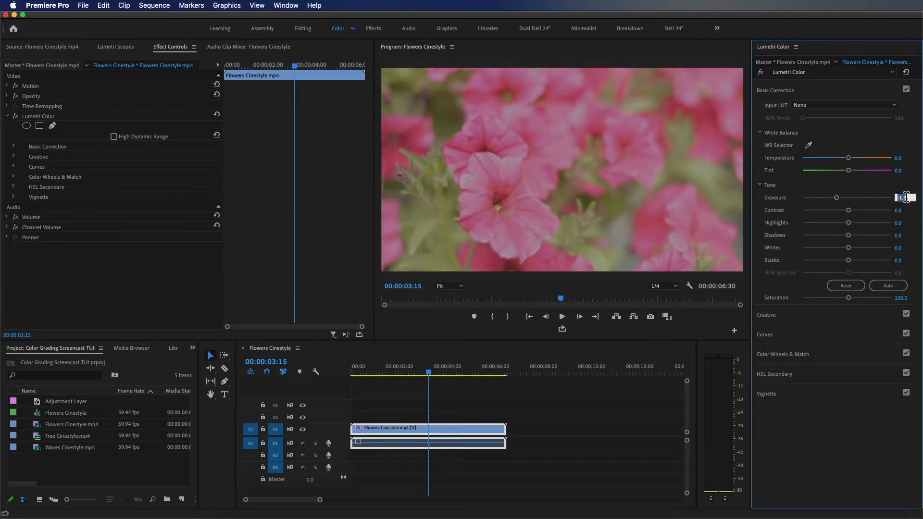
pyautogui.press('Down')
pyautogui.press('Down')
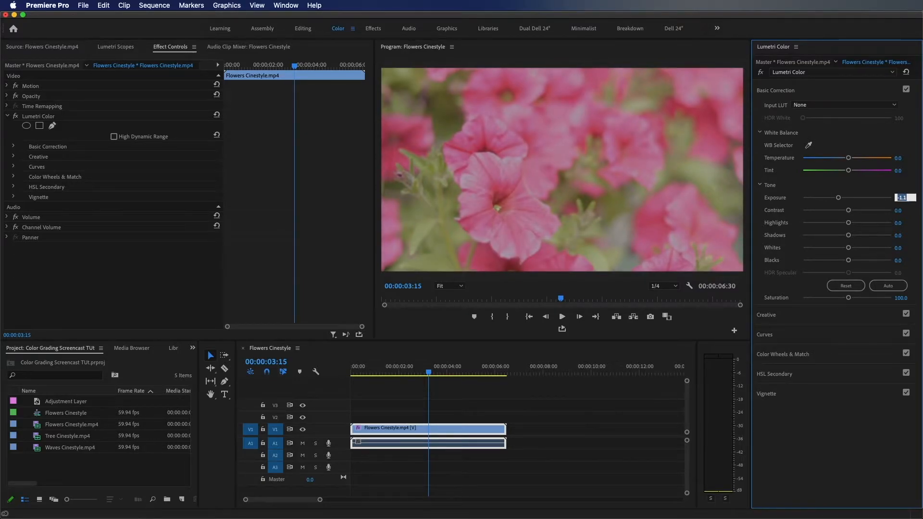
pyautogui.press('Down')
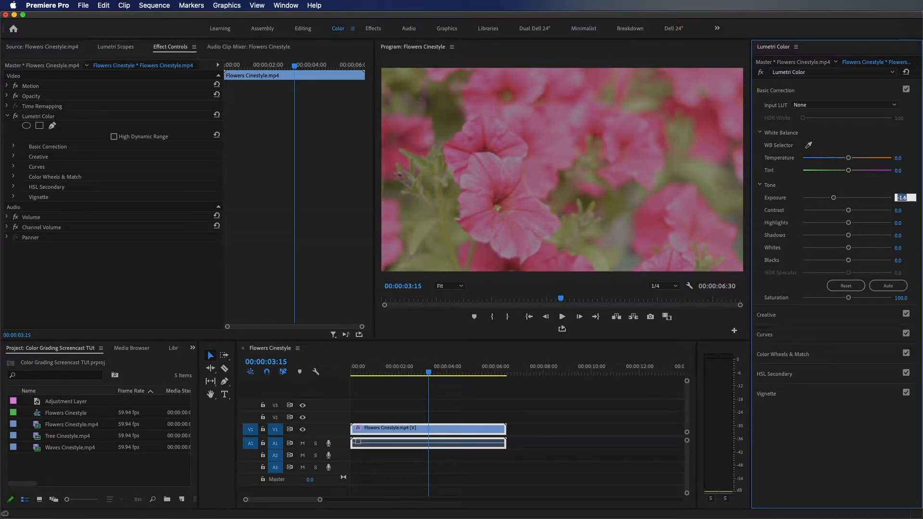
pyautogui.press('Up')
pyautogui.press('Up')
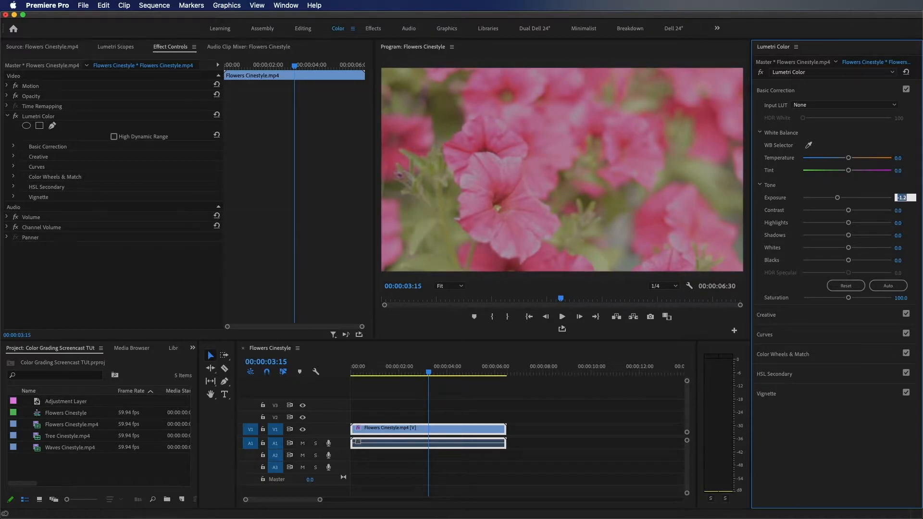
pyautogui.press('Up')
pyautogui.press('Up')
pyautogui.press('Up')
pyautogui.press('Up')
pyautogui.press('Up')
pyautogui.press('Up')
pyautogui.press('Up')
pyautogui.press('Tab')
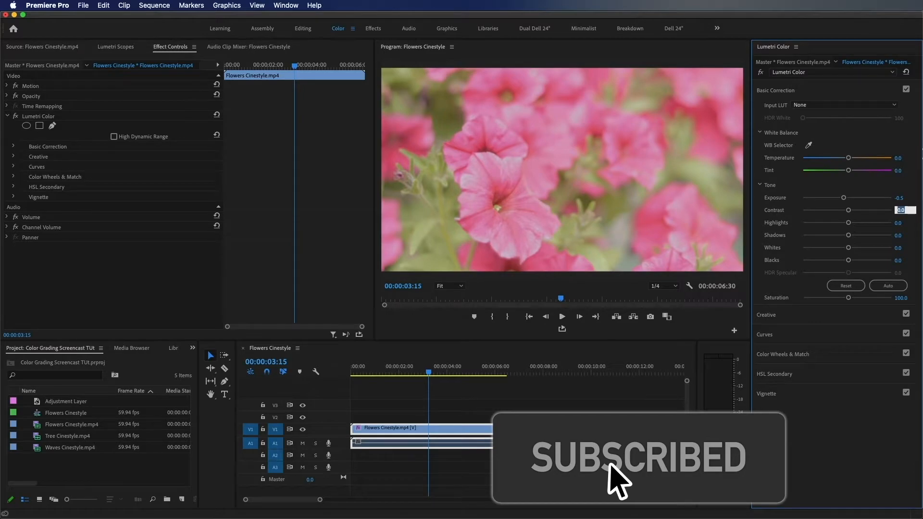
# Step: Reset the exposure to 0, undo the latest exposure and contrast changes, and redo them
pyautogui.doubleClick(844, 199)
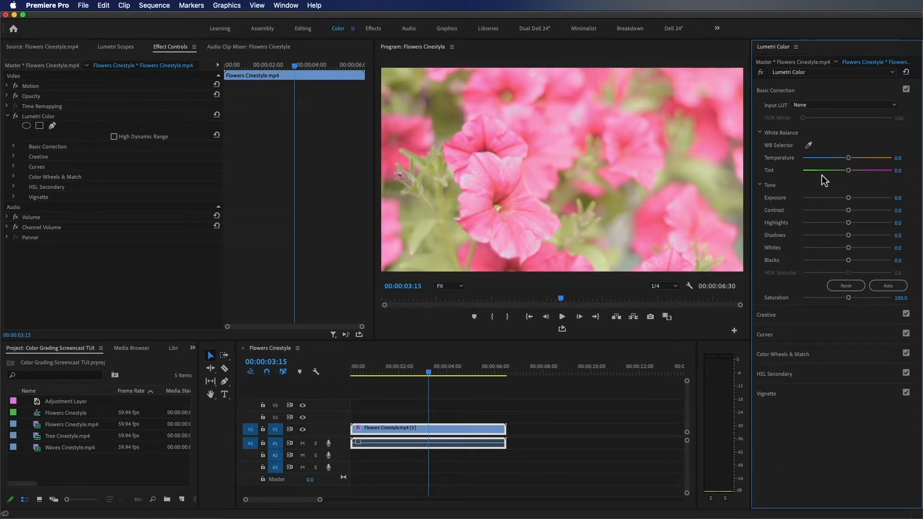
pyautogui.press('super+z')
pyautogui.press('super+z')
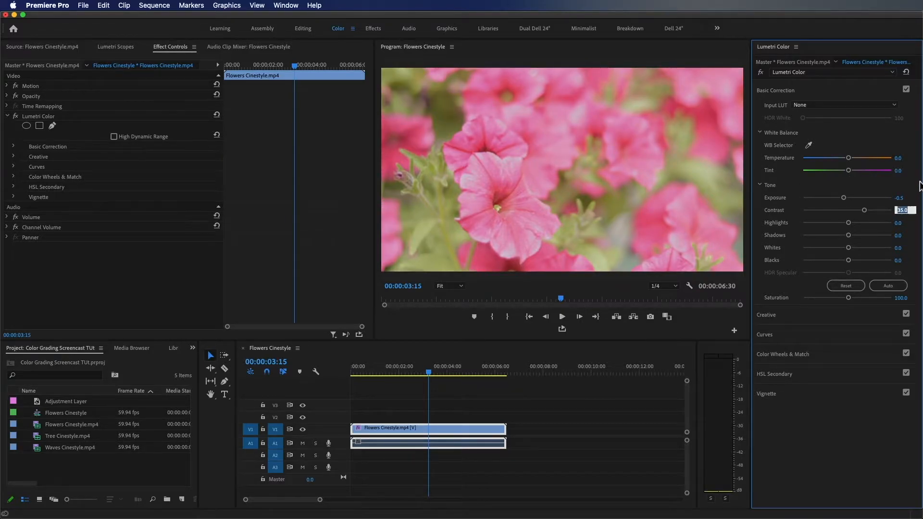
pyautogui.press('super+z')
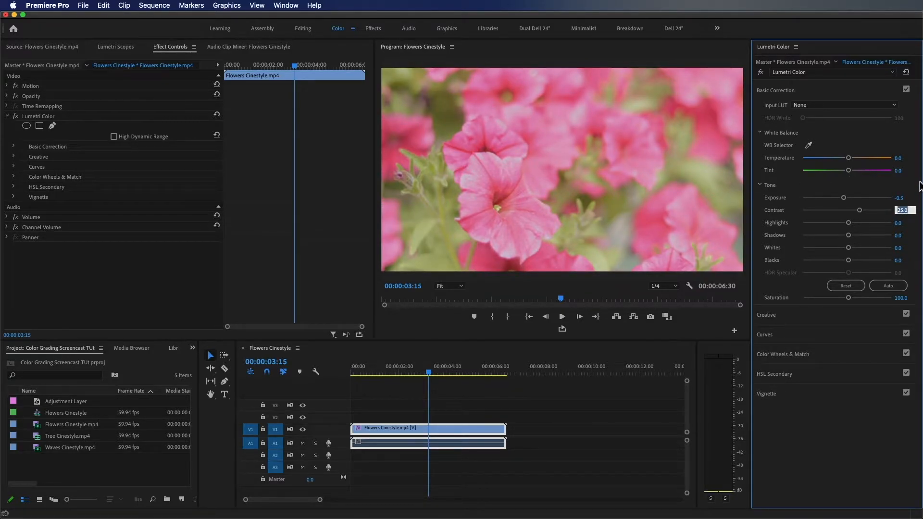
pyautogui.press('super+shift+z')
pyautogui.press('super+shift+z')
pyautogui.press('super+shift+z')
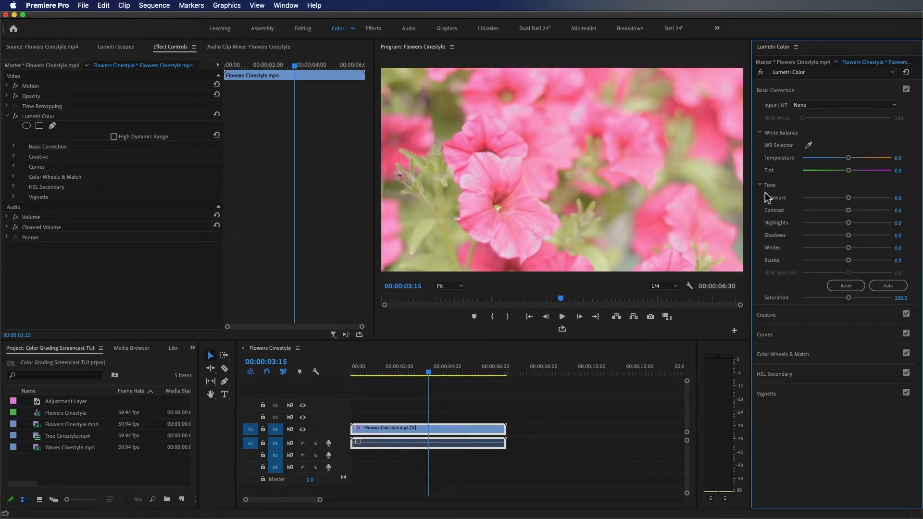
# Step: Set the exposure to -0.5 and the contrast to 35, trying a contrast of 25 first
pyautogui.click(899, 197)
pyautogui.write('-.5')
pyautogui.press('Tab')
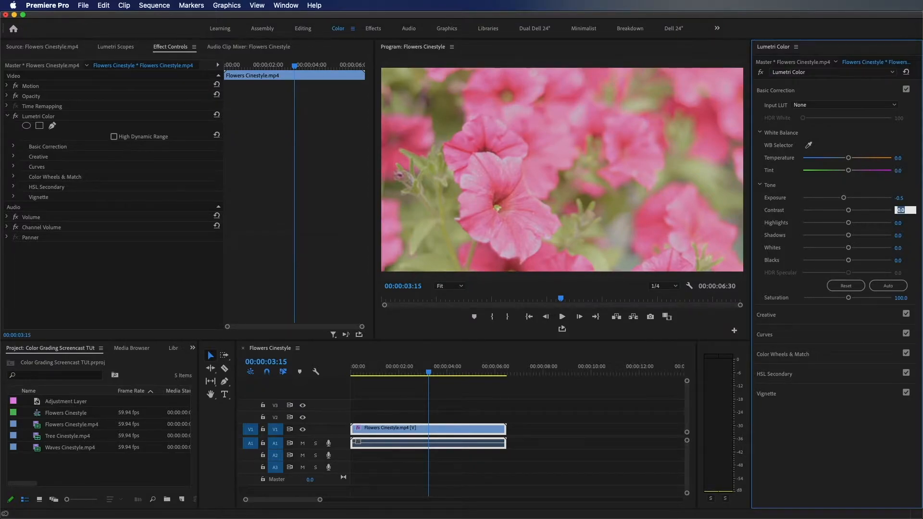
pyautogui.write('25')
pyautogui.press('Return')
pyautogui.click(906, 210)
pyautogui.write('35')
pyautogui.press('Return')
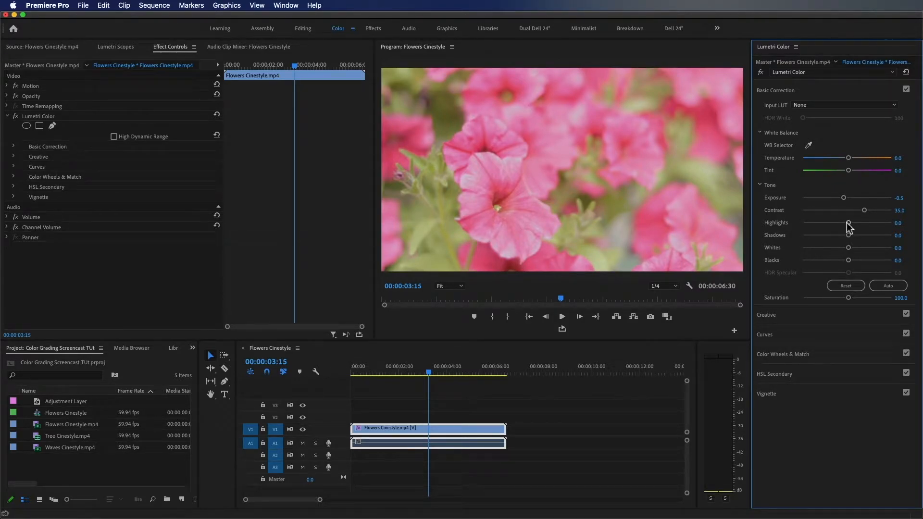
# Step: Push the highlights strongly up for comparison and lower them to -100
pyautogui.moveTo(847, 224); pyautogui.dragTo(879, 217)
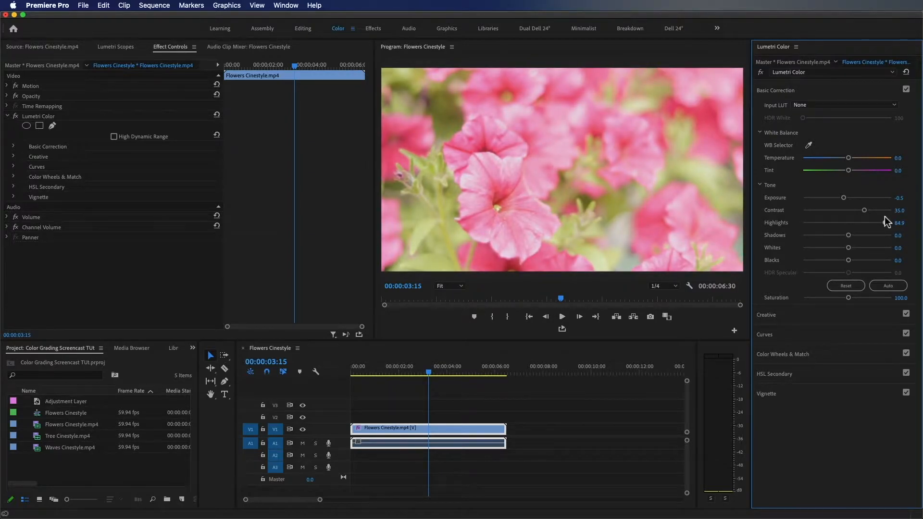
pyautogui.moveTo(894, 222); pyautogui.dragTo(789, 223)
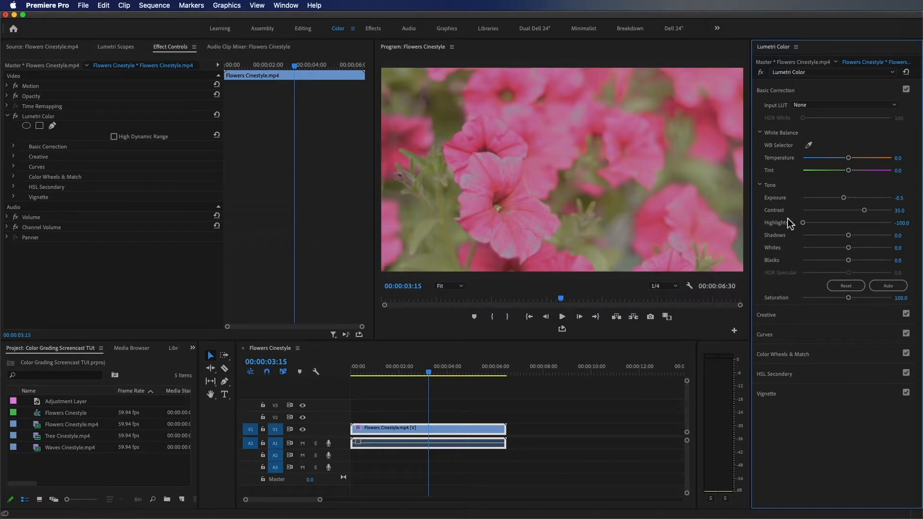
# Step: Reset the highlights to 0 and compare the shadows at their maximum and at -100
pyautogui.moveTo(803, 223); pyautogui.dragTo(805, 223)
pyautogui.doubleClick(805, 223)
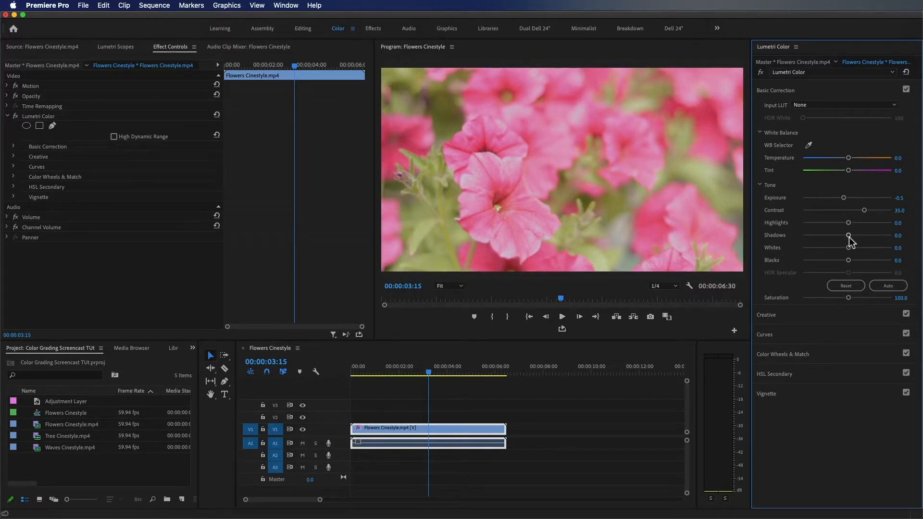
pyautogui.moveTo(849, 236); pyautogui.dragTo(899, 237)
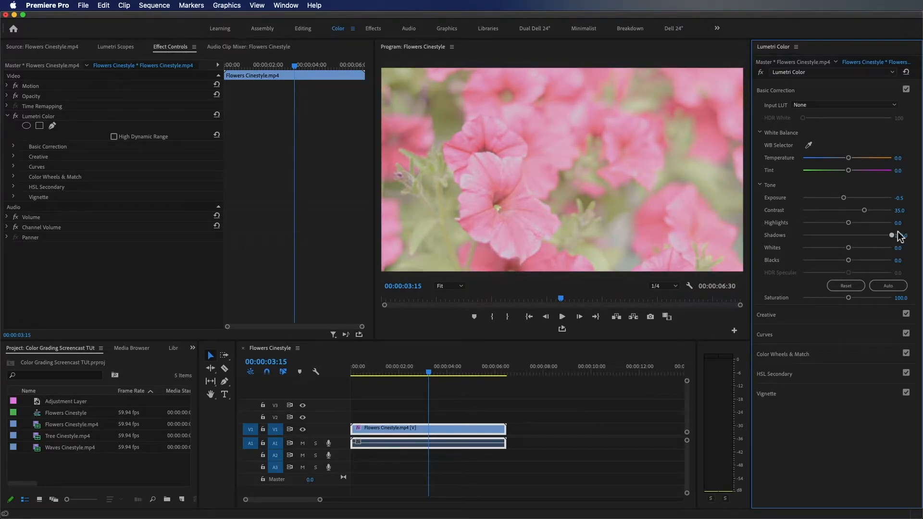
pyautogui.moveTo(903, 236); pyautogui.dragTo(785, 239)
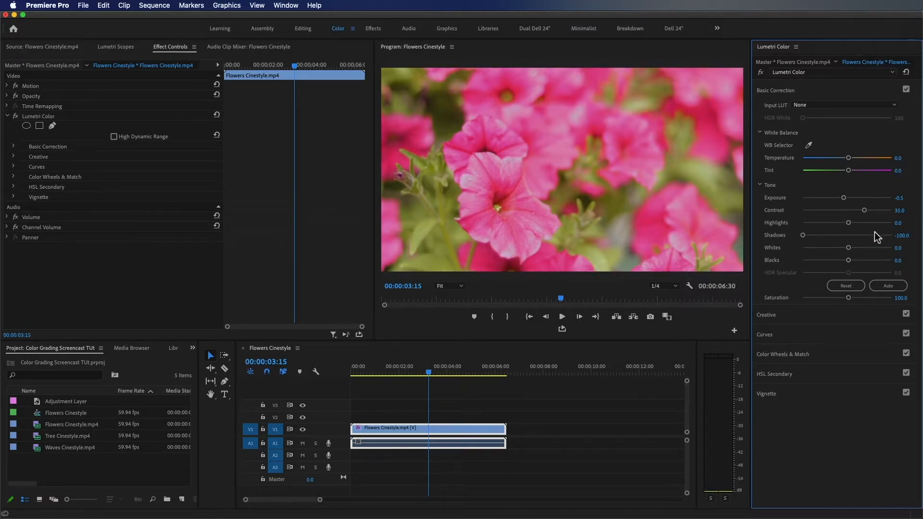
# Step: Set the shadows to -50 and the highlights to -15
pyautogui.click(906, 236)
pyautogui.write('-50')
pyautogui.press('Return')
pyautogui.click(907, 222)
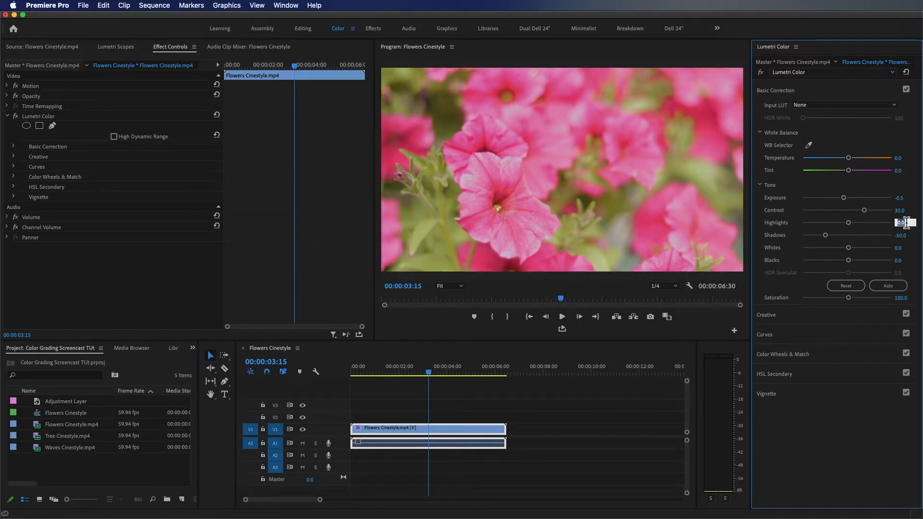
pyautogui.write('-15')
pyautogui.press('Return')
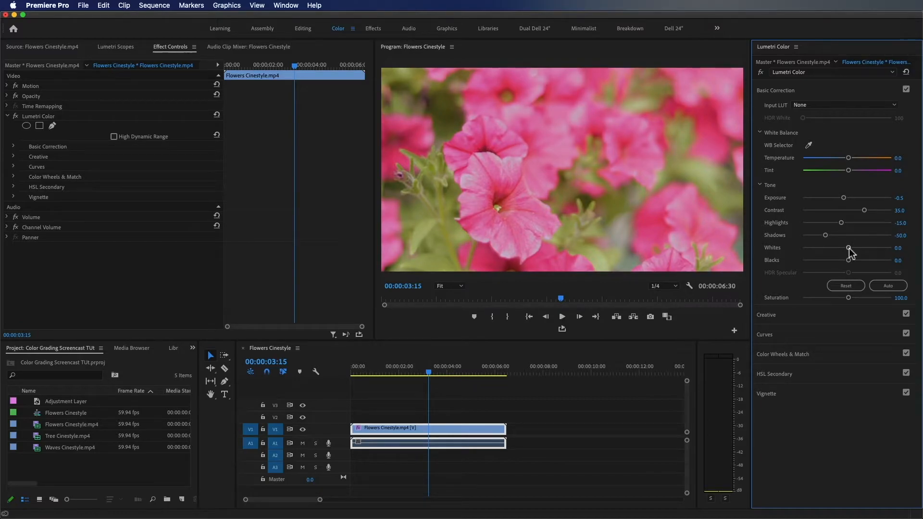
# Step: Try the whites at -100 and reset them to 0, and set the blacks to -15 after testing a much lower value
pyautogui.moveTo(849, 248); pyautogui.dragTo(780, 259)
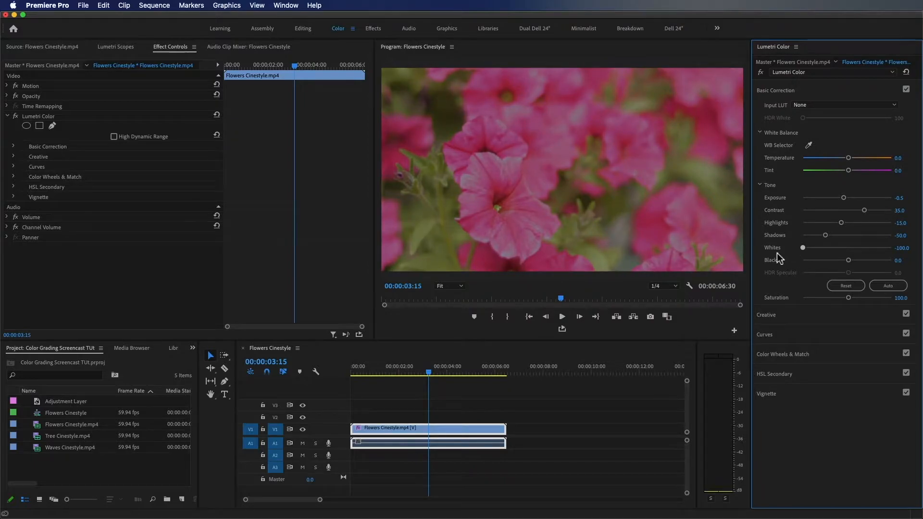
pyautogui.doubleClick(802, 247)
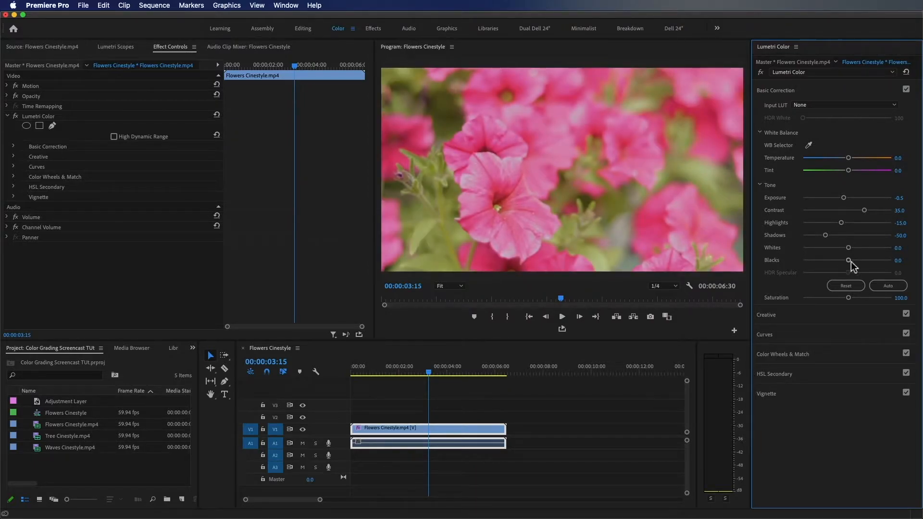
pyautogui.moveTo(850, 261); pyautogui.dragTo(783, 268)
pyautogui.click(906, 260)
pyautogui.write('-15')
pyautogui.press('Return')
# Step: Set the basic saturation to 110, trying 0 for a black-and-white comparison
pyautogui.moveTo(906, 298); pyautogui.dragTo(913, 298)
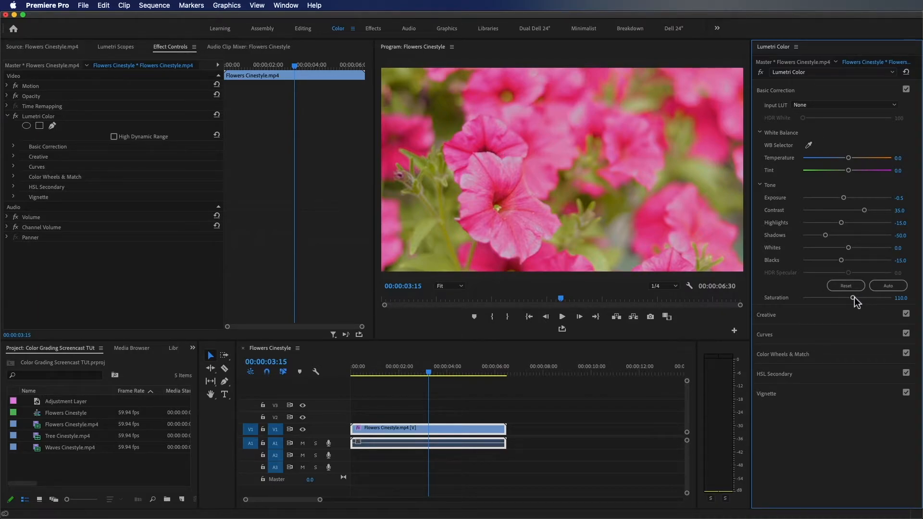
pyautogui.moveTo(854, 297); pyautogui.dragTo(791, 302)
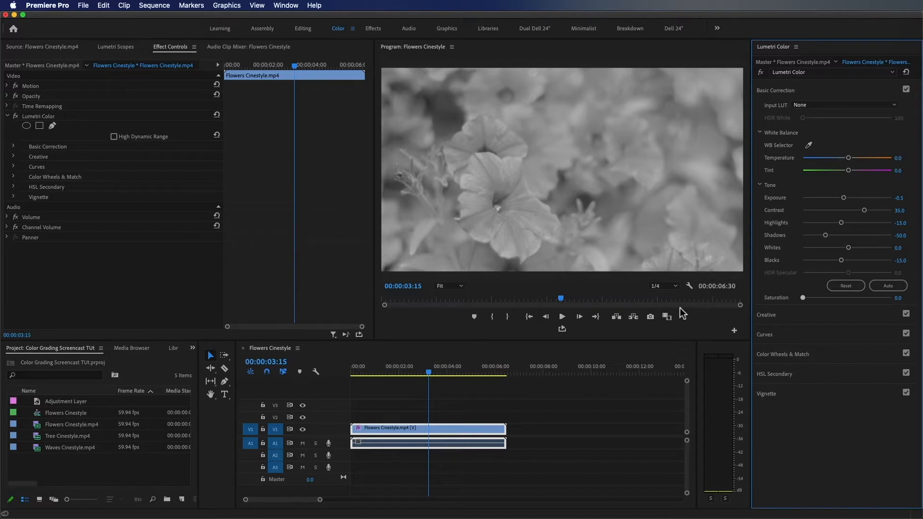
pyautogui.click(902, 298)
pyautogui.write('110')
pyautogui.press('Return')
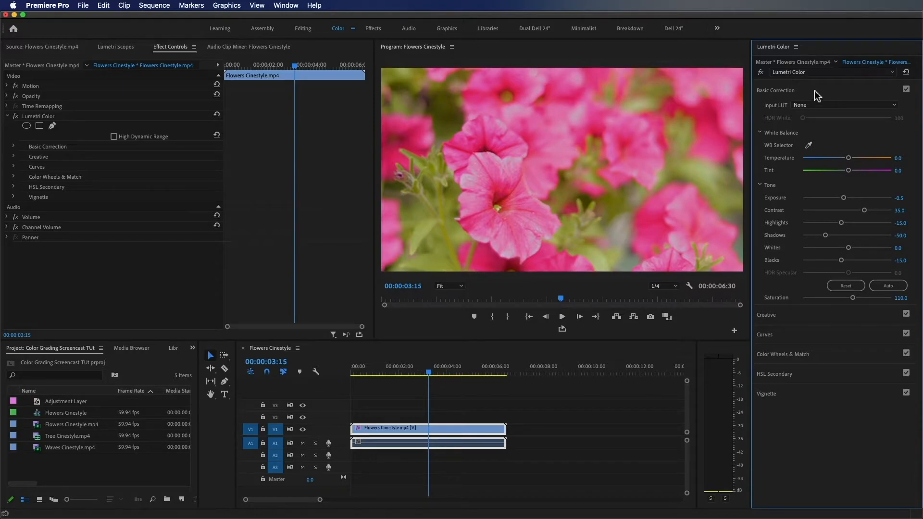
# Step: Check the available input LUTs, keep None, and open the Creative controls in place of Basic Correction
pyautogui.click(822, 105)
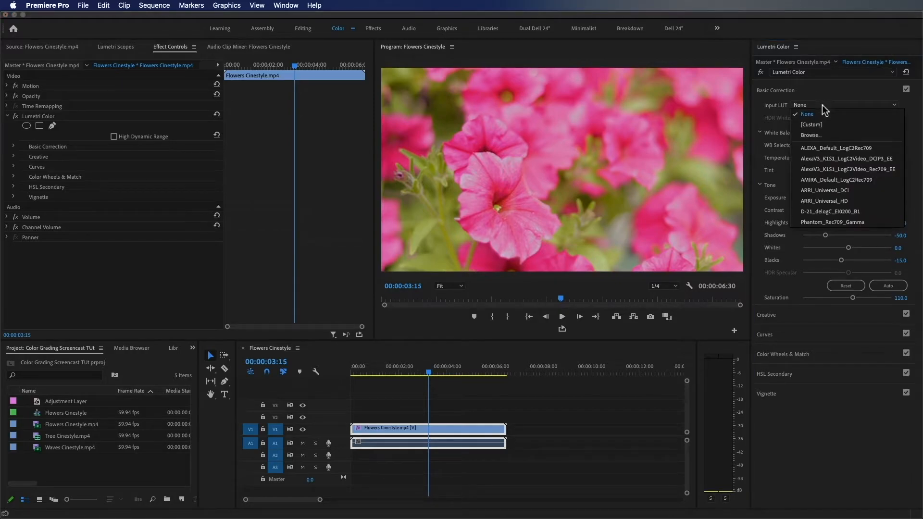
pyautogui.click(818, 114)
pyautogui.click(821, 92)
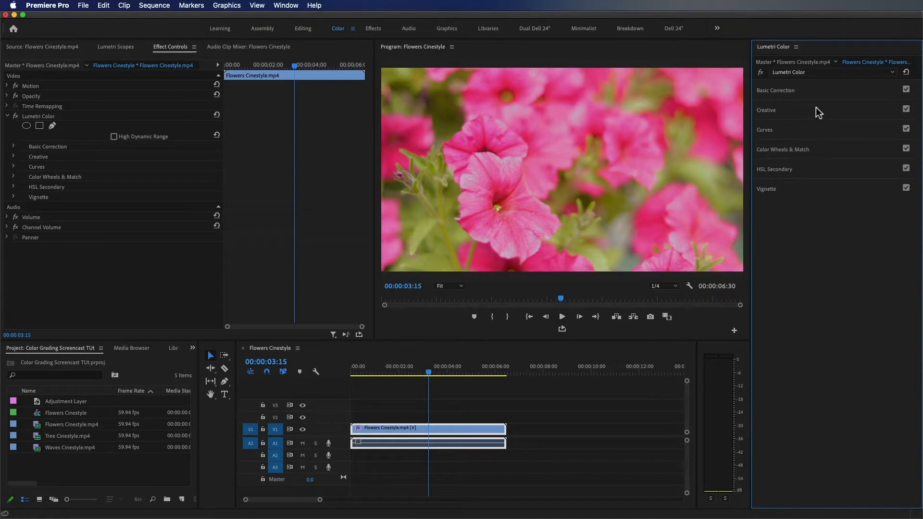
pyautogui.click(818, 111)
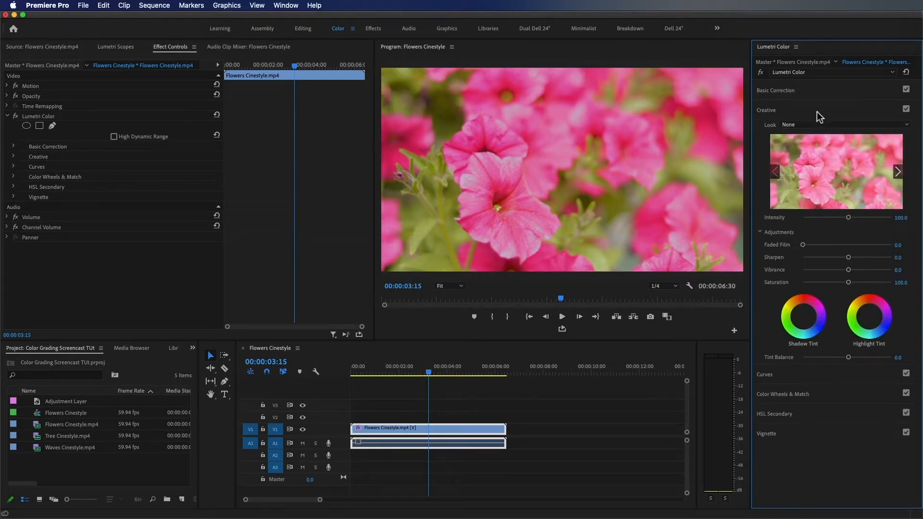
# Step: Look through the list of available creative looks without choosing one
pyautogui.click(874, 124)
pyautogui.scroll(-10, 841, 336)
pyautogui.scroll(15, 842, 348)
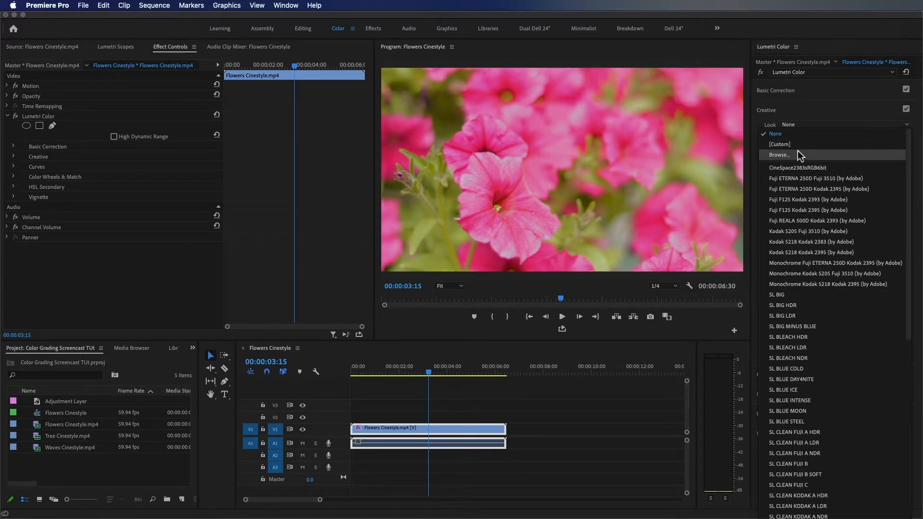
pyautogui.click(806, 110)
pyautogui.click(810, 113)
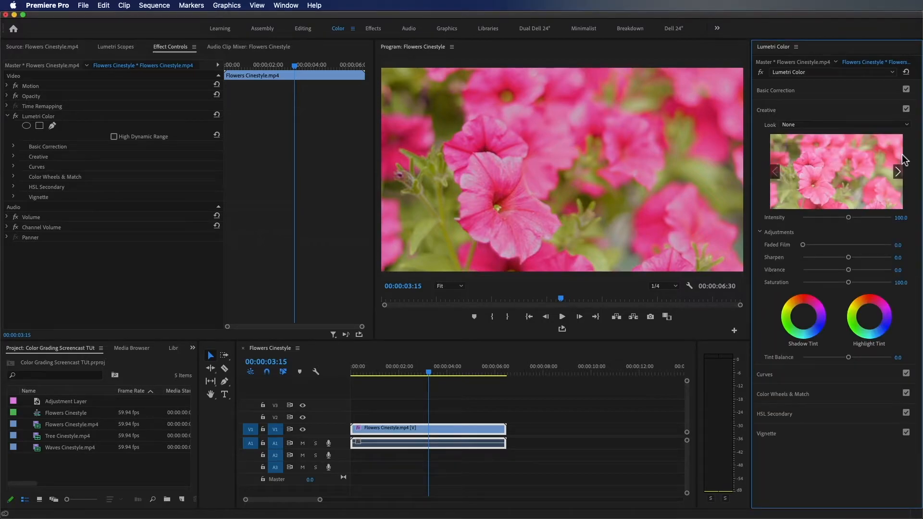
pyautogui.click(894, 126)
pyautogui.click(830, 116)
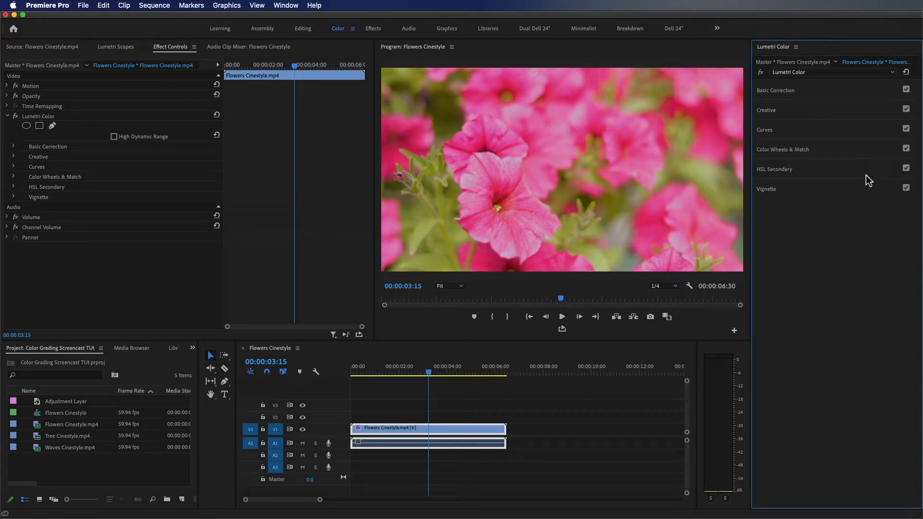
# Step: Browse the creative look previews and apply the SL BLUE DAY4NITE look to the clip
pyautogui.click(873, 114)
pyautogui.click(896, 171)
pyautogui.click(895, 170)
pyautogui.click(895, 170)
pyautogui.click(895, 170)
pyautogui.click(897, 172)
pyautogui.click(897, 172)
pyautogui.click(897, 171)
pyautogui.click(897, 172)
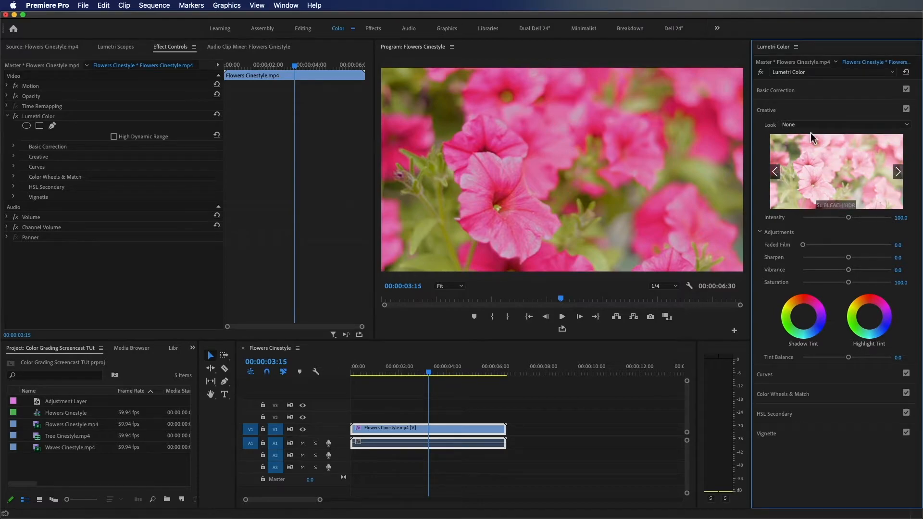
pyautogui.click(899, 170)
pyautogui.click(899, 170)
pyautogui.click(898, 169)
pyautogui.click(853, 176)
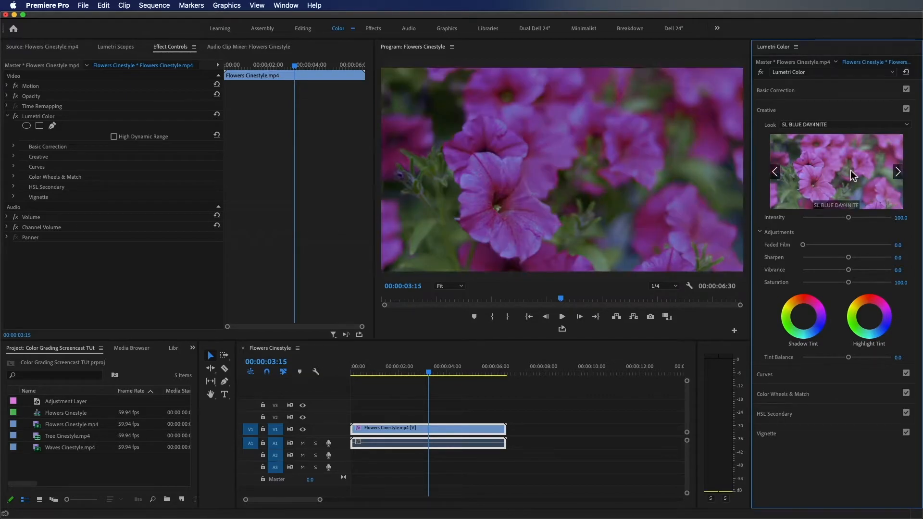
# Step: Set the look's intensity to 50, comparing 200 and a low intensity first
pyautogui.moveTo(849, 218); pyautogui.dragTo(896, 221)
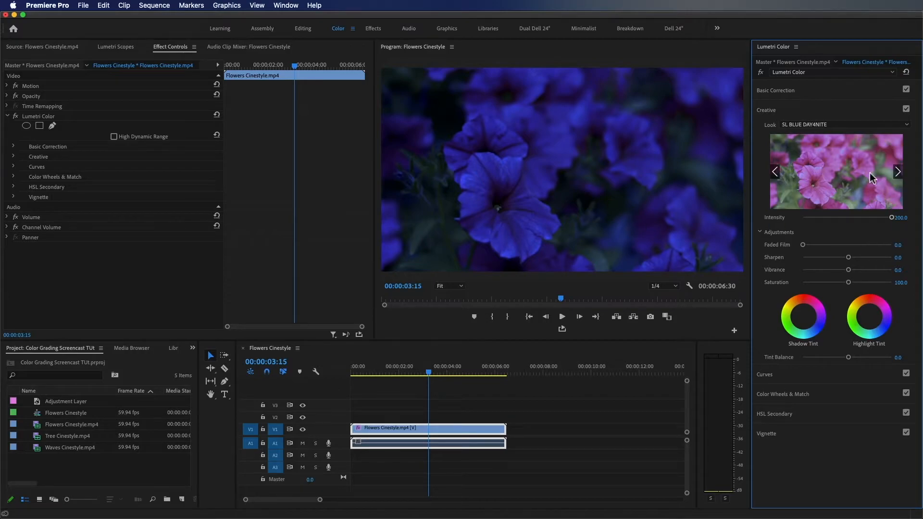
pyautogui.moveTo(893, 219); pyautogui.dragTo(817, 223)
pyautogui.click(901, 218)
pyautogui.write('50')
pyautogui.press('Return')
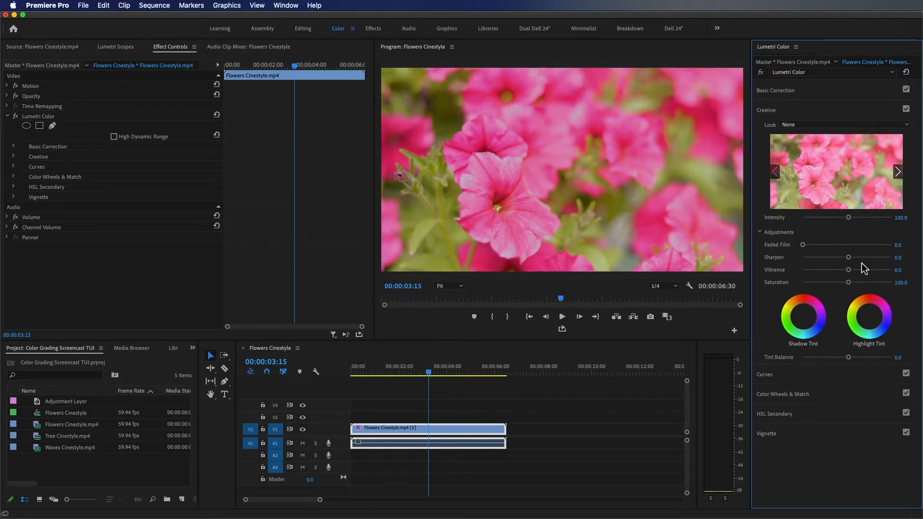
# Step: Set the creative sharpening to 20
pyautogui.moveTo(849, 257); pyautogui.dragTo(859, 258)
pyautogui.click(898, 258)
pyautogui.write('15')
pyautogui.press('BackSpace')
pyautogui.press('BackSpace')
pyautogui.write('20')
pyautogui.press('Return')
# Step: Try the vibrance at -100 and a slightly higher creative saturation, resetting each to its default
pyautogui.moveTo(850, 270); pyautogui.dragTo(767, 270)
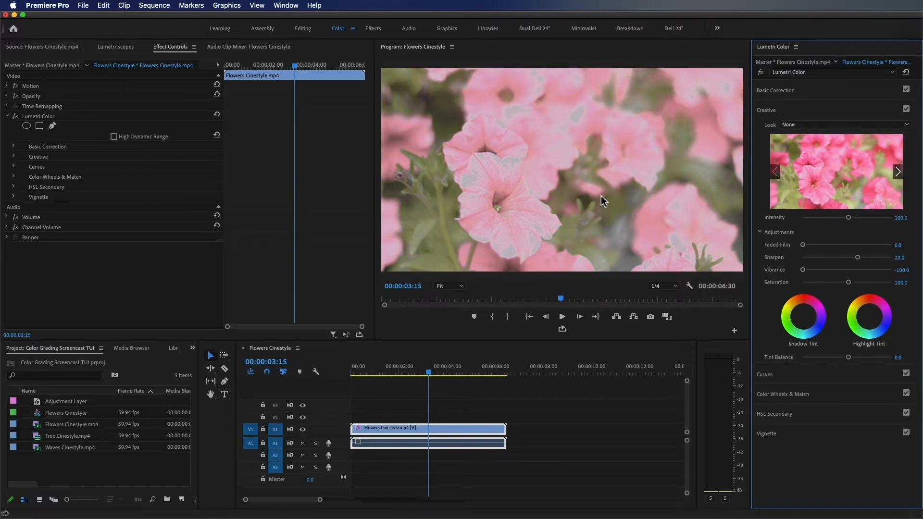
pyautogui.doubleClick(804, 272)
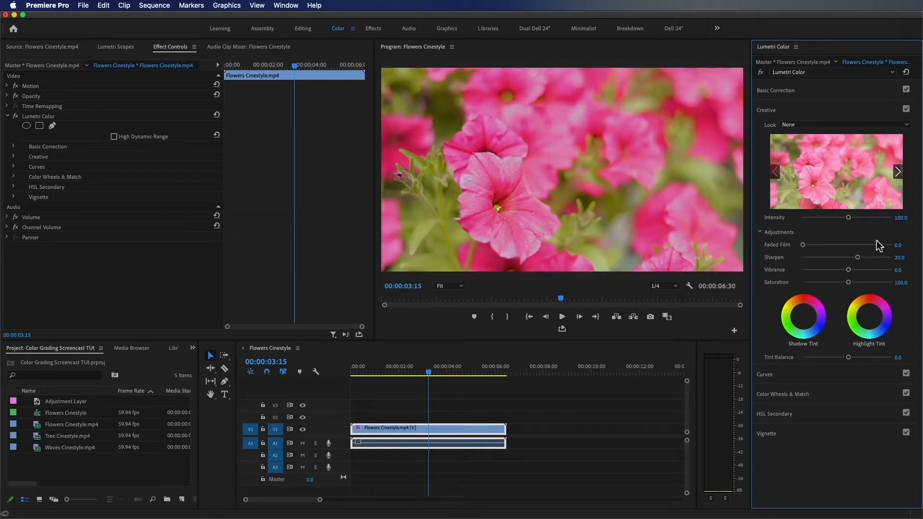
pyautogui.moveTo(850, 284)
pyautogui.mouseDown()
pyautogui.moveTo(904, 285)
pyautogui.moveTo(776, 281)
pyautogui.moveTo(895, 285)
pyautogui.moveTo(855, 283)
pyautogui.mouseUp()
pyautogui.doubleClick(855, 284)
# Step: Sample the pink petals for the Hue vs Sat curve and pull the sampled hue down to minimum saturation
pyautogui.click(817, 378)
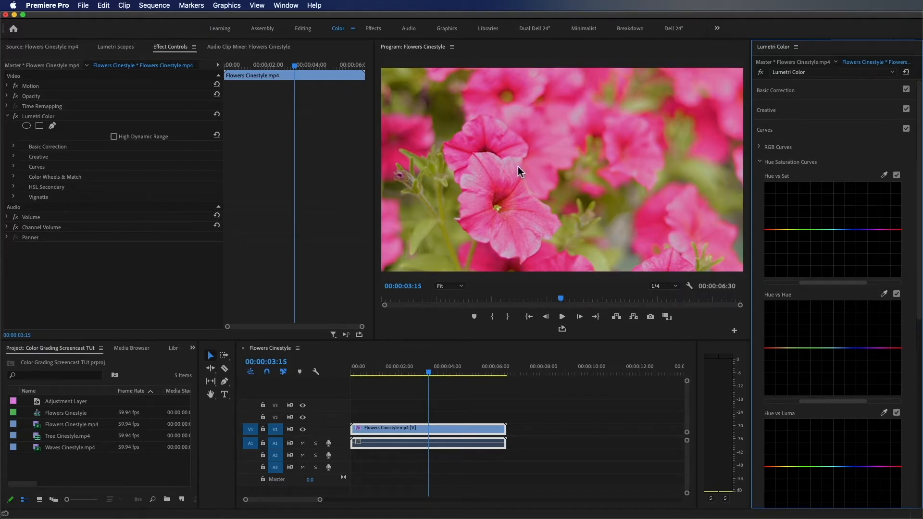
pyautogui.click(884, 175)
pyautogui.click(496, 181)
pyautogui.moveTo(897, 231); pyautogui.dragTo(898, 269)
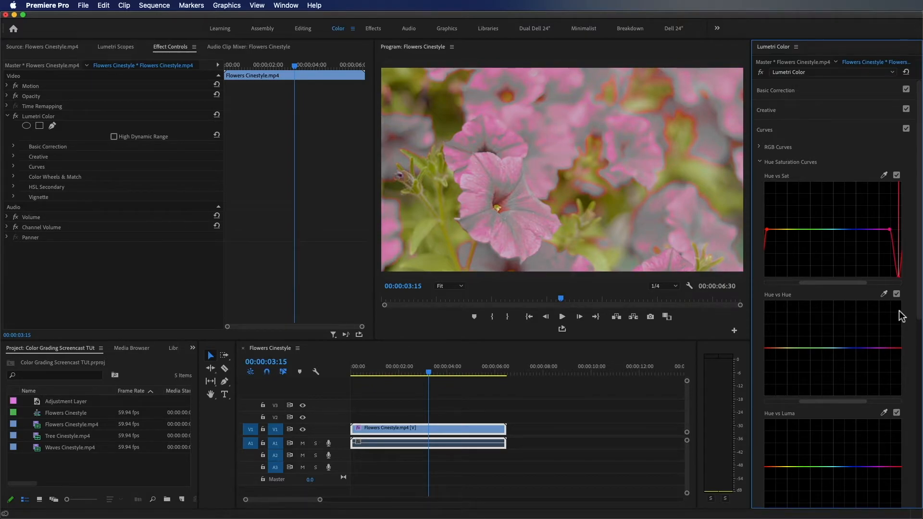
# Step: Raise the pink point on the Hue vs Sat curve about halfway above the baseline and compare the image with the curve off and on
pyautogui.moveTo(898, 275); pyautogui.dragTo(886, 174)
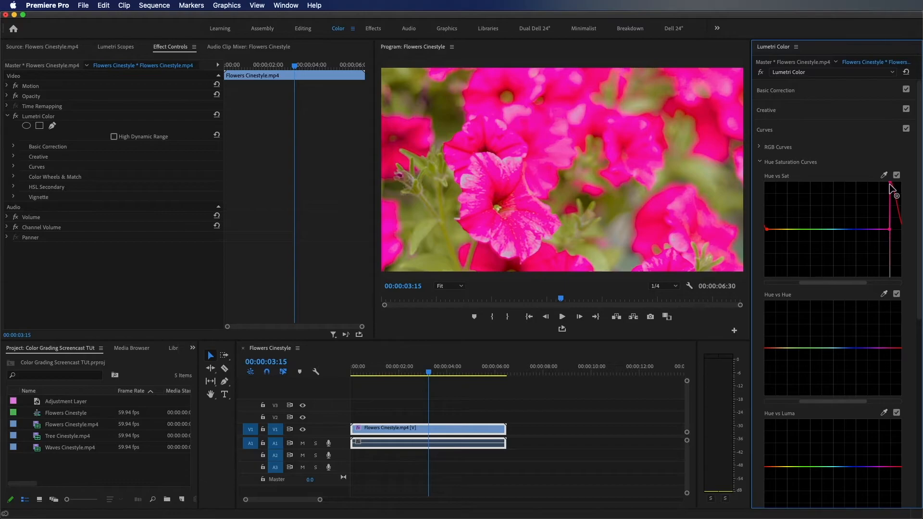
pyautogui.moveTo(890, 184); pyautogui.dragTo(887, 201)
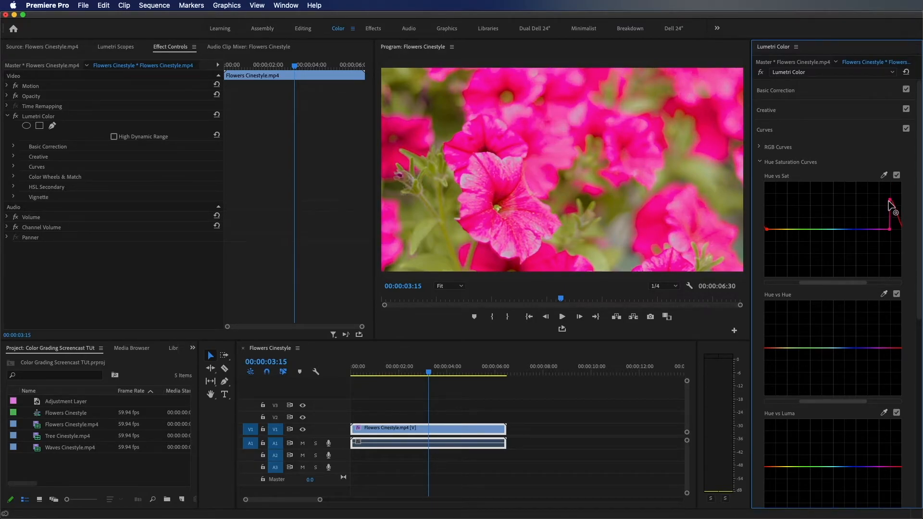
pyautogui.moveTo(887, 201)
pyautogui.mouseDown()
pyautogui.moveTo(921, 208)
pyautogui.moveTo(890, 207)
pyautogui.mouseUp()
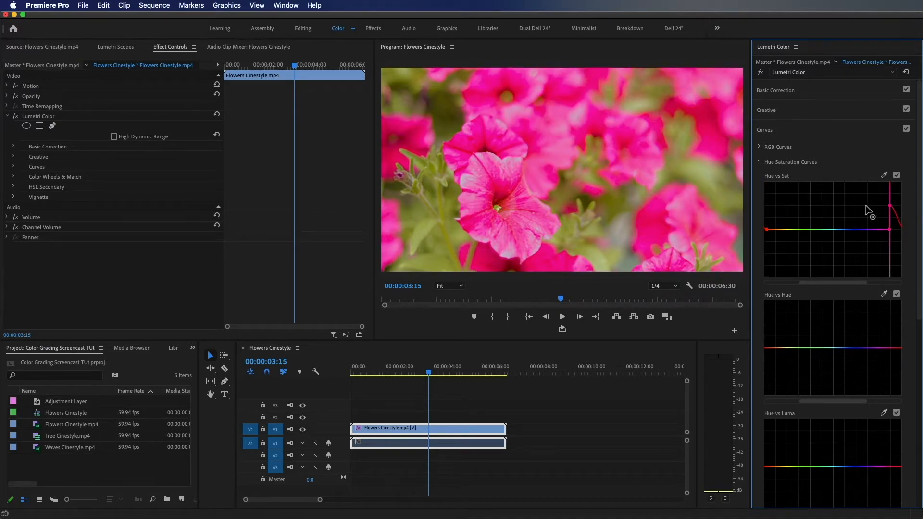
pyautogui.moveTo(865, 206); pyautogui.dragTo(889, 207)
pyautogui.click(897, 175)
pyautogui.click(896, 176)
# Step: Sample the green leaves for the Hue vs Hue curve and try shifting their hue fully down and partway up
pyautogui.scroll(-3, 857, 214)
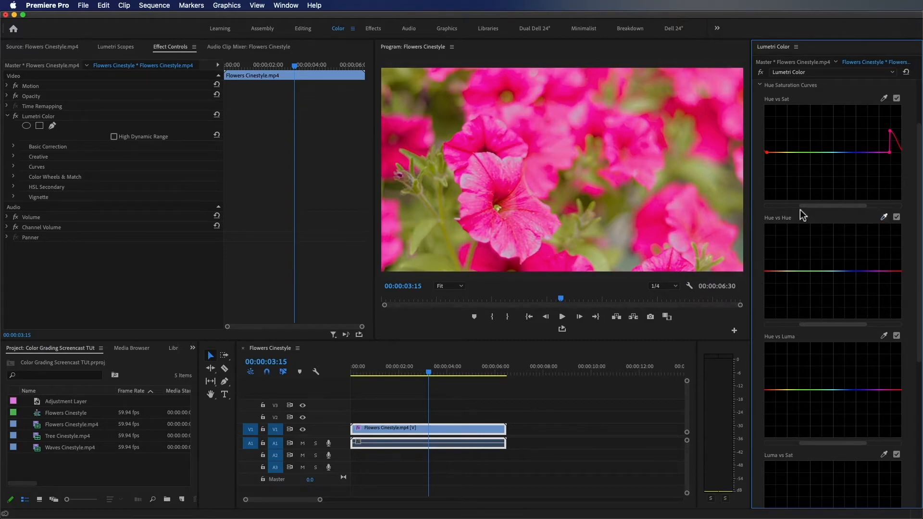
pyautogui.click(424, 163)
pyautogui.click(793, 271)
pyautogui.moveTo(793, 271); pyautogui.dragTo(792, 272)
pyautogui.moveTo(792, 271); pyautogui.dragTo(791, 317)
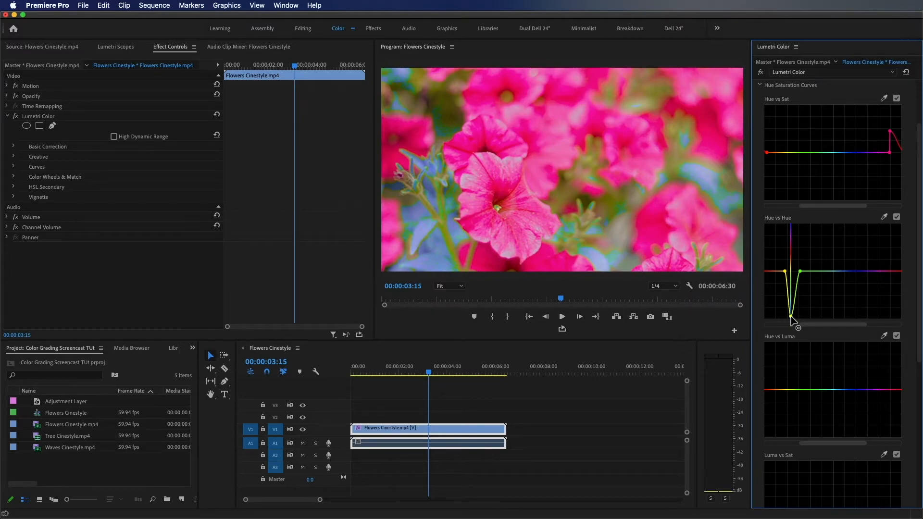
pyautogui.moveTo(791, 318); pyautogui.dragTo(789, 251)
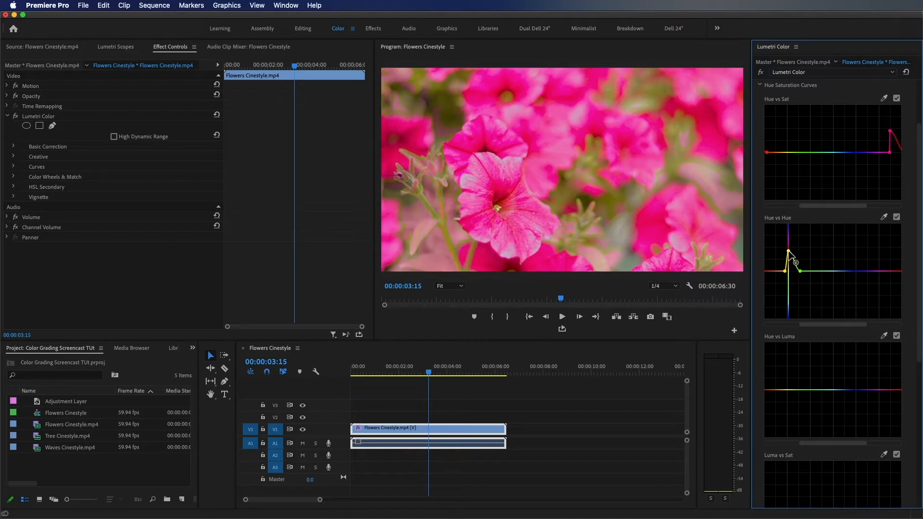
# Step: Delete the three sampled control points from the Hue vs Hue curve
pyautogui.keyDown('super'); pyautogui.click(789, 251); pyautogui.keyUp('super')
pyautogui.keyDown('super'); pyautogui.click(784, 272); pyautogui.keyUp('super')
pyautogui.keyDown('super'); pyautogui.click(800, 272); pyautogui.keyUp('super')
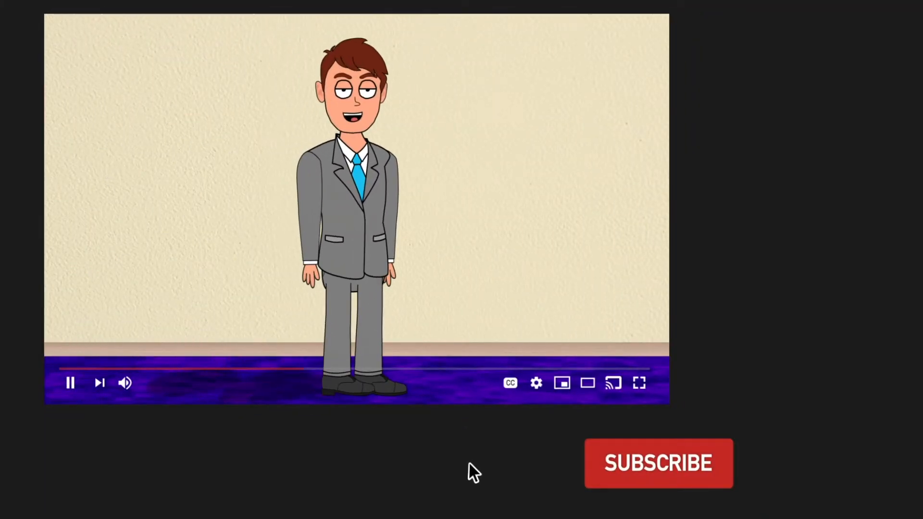
pyautogui.click(634, 465)
pyautogui.click(712, 470)
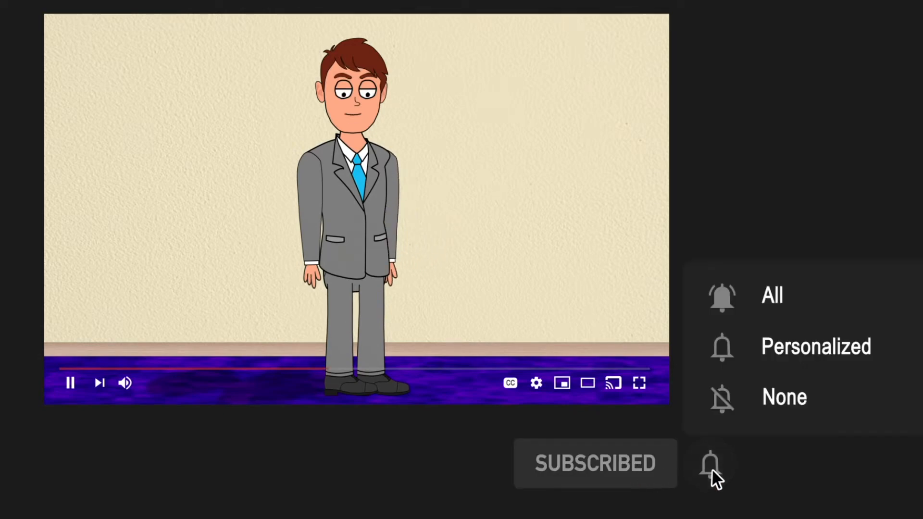
pyautogui.click(728, 294)
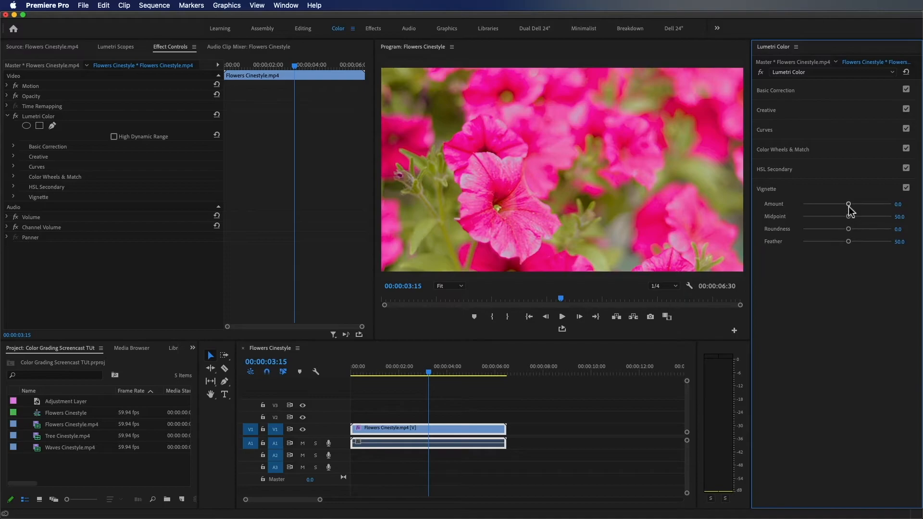
# Step: Try a vignette amount of 3.0 for comparison and lower it to -3.0
pyautogui.moveTo(849, 207); pyautogui.dragTo(892, 206)
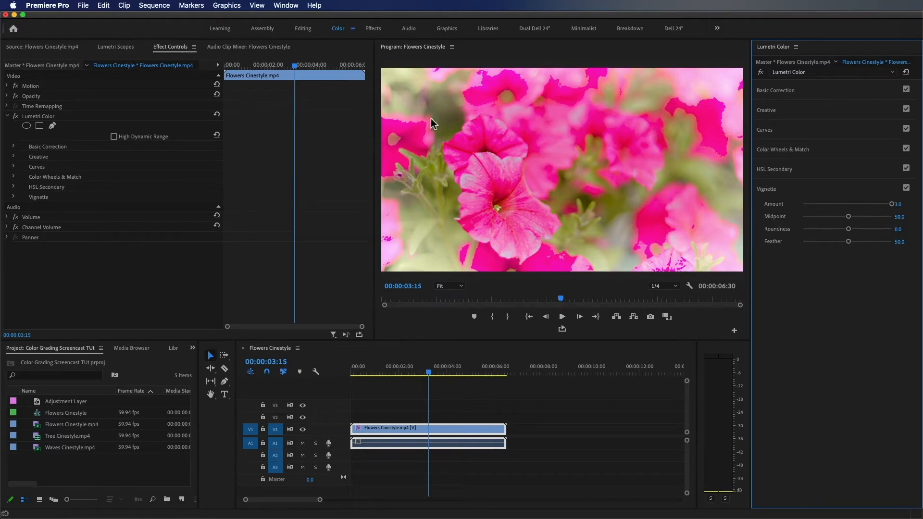
pyautogui.moveTo(892, 204); pyautogui.dragTo(790, 206)
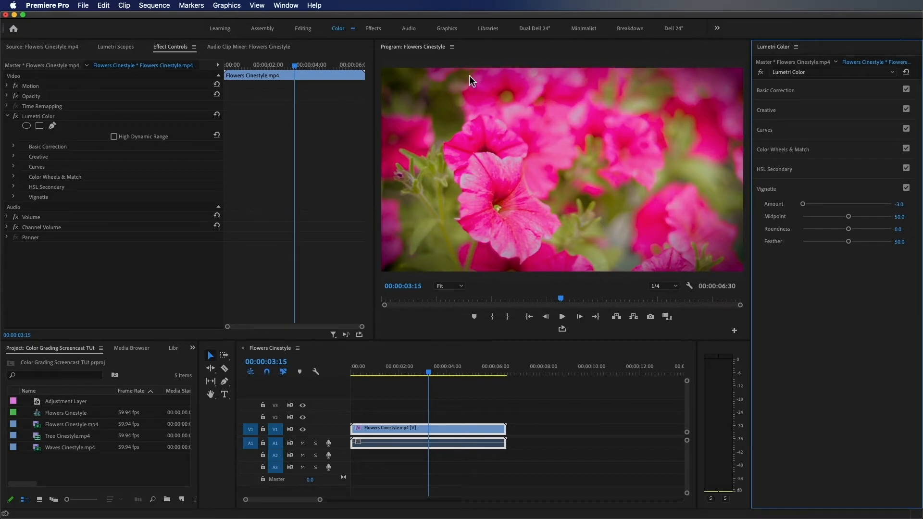
# Step: Set the vignette's midpoint to 31.4, roundness to 29.7 and feather to 88.6, and switch the vignette off
pyautogui.moveTo(848, 216); pyautogui.dragTo(883, 243)
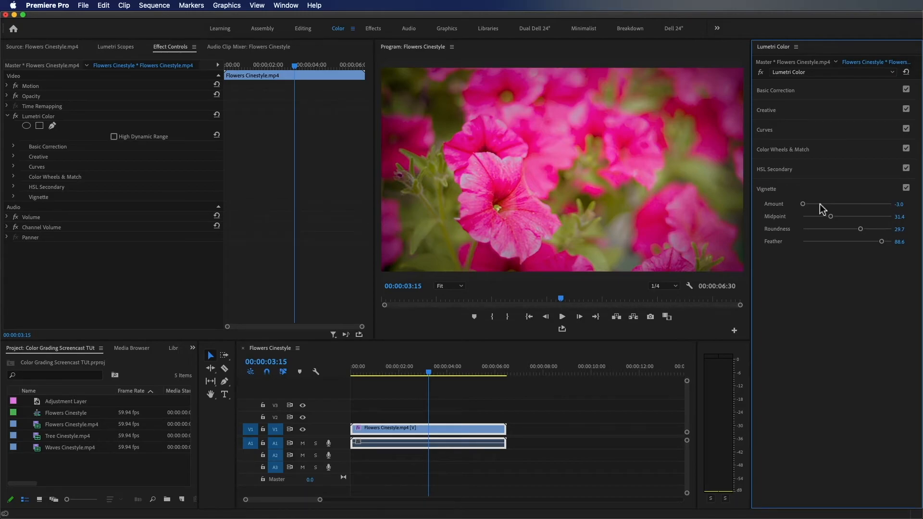
pyautogui.click(907, 188)
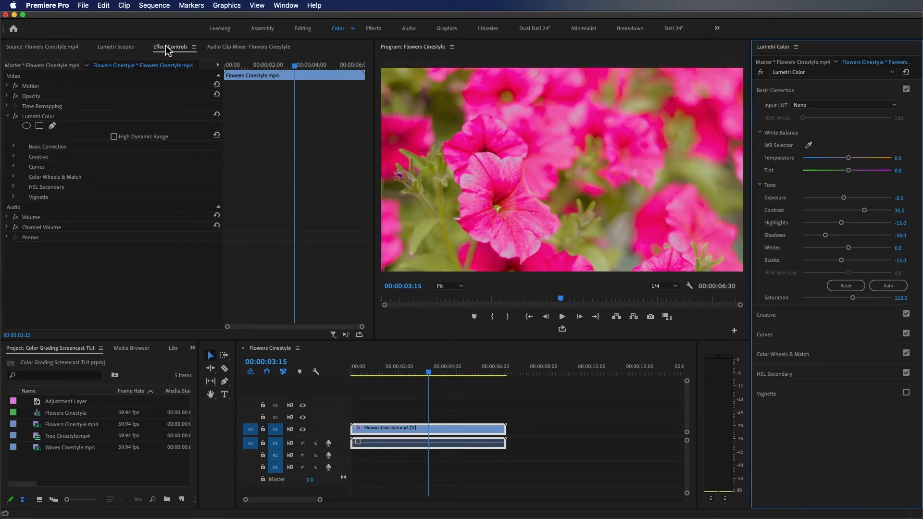
# Step: Switch the flowers clip's Lumetri Color effect off and on repeatedly to compare the footage before and after grading, and scrub through the clip
pyautogui.click(15, 117)
pyautogui.click(15, 116)
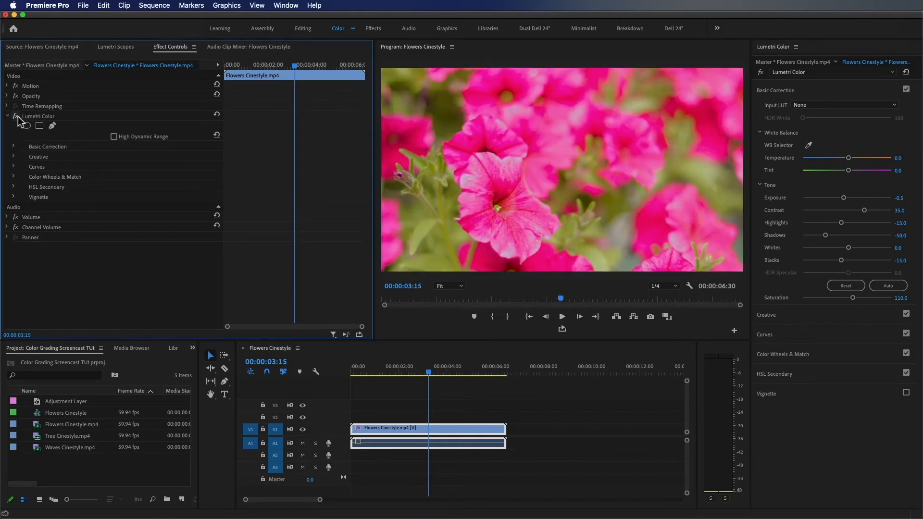
pyautogui.click(16, 116)
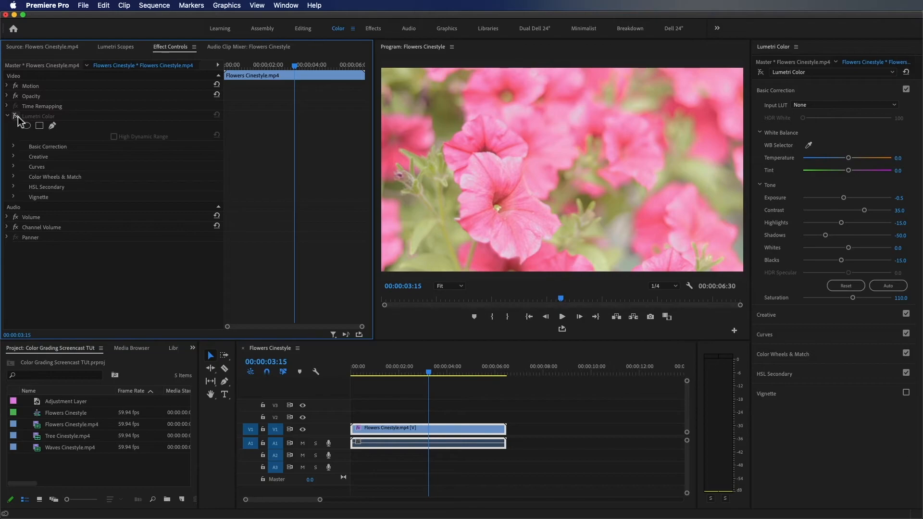
pyautogui.click(16, 116)
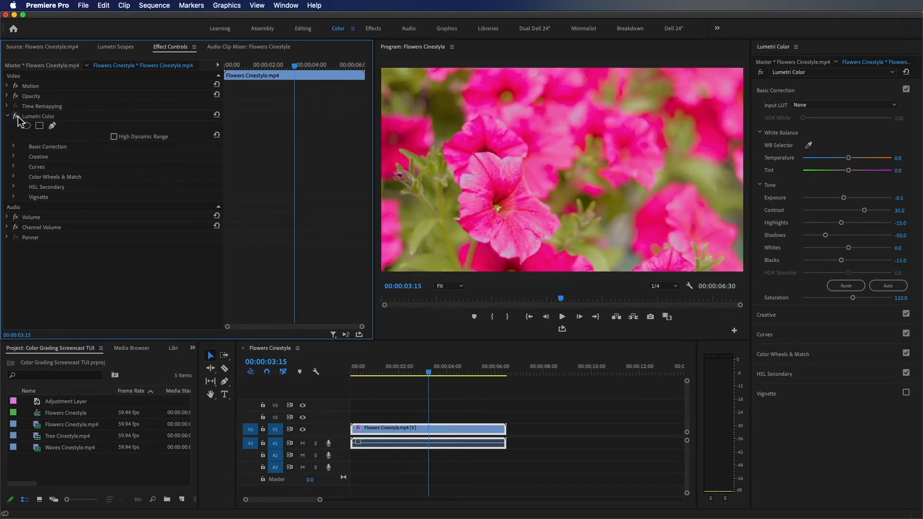
pyautogui.click(16, 117)
pyautogui.click(17, 117)
pyautogui.click(18, 117)
pyautogui.click(17, 117)
pyautogui.click(487, 374)
pyautogui.moveTo(489, 379); pyautogui.dragTo(426, 374)
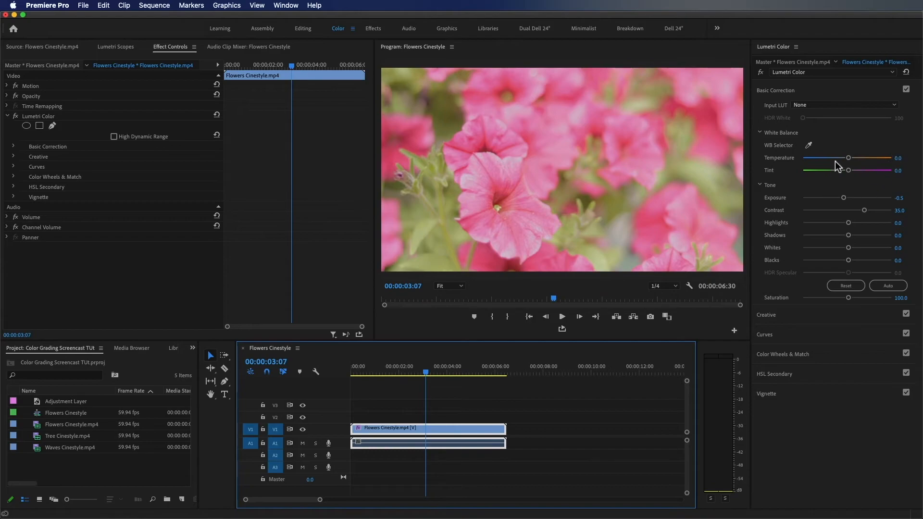
# Step: Open Tree Cinestyle.mp4 as a source clip and set its contrast to 56.8, saturation to 153.5 and exposure to about -0.4
pyautogui.doubleClick(36, 438)
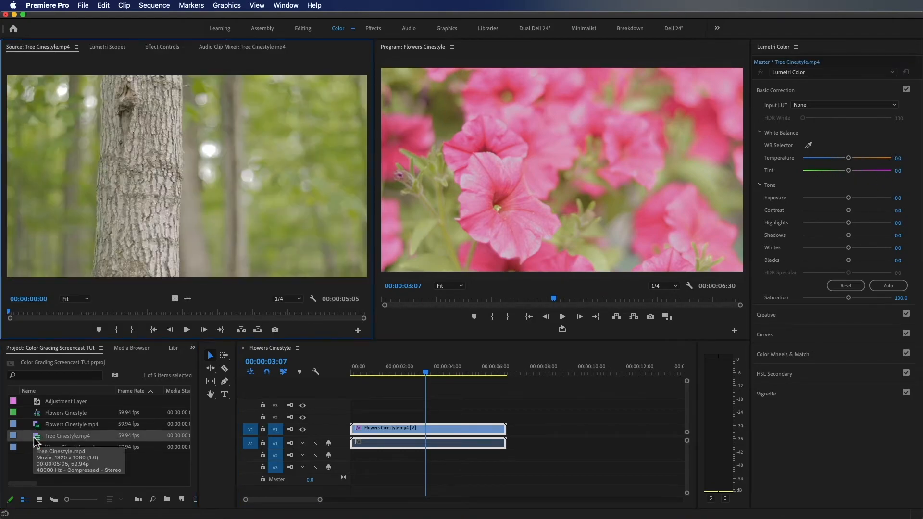
pyautogui.moveTo(173, 312)
pyautogui.mouseDown()
pyautogui.moveTo(147, 313)
pyautogui.moveTo(173, 313)
pyautogui.mouseUp()
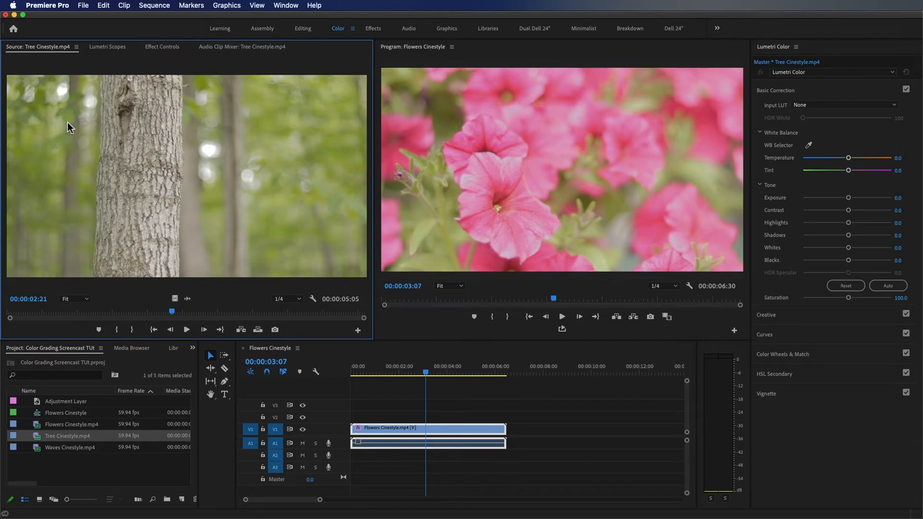
pyautogui.moveTo(849, 211); pyautogui.dragTo(872, 213)
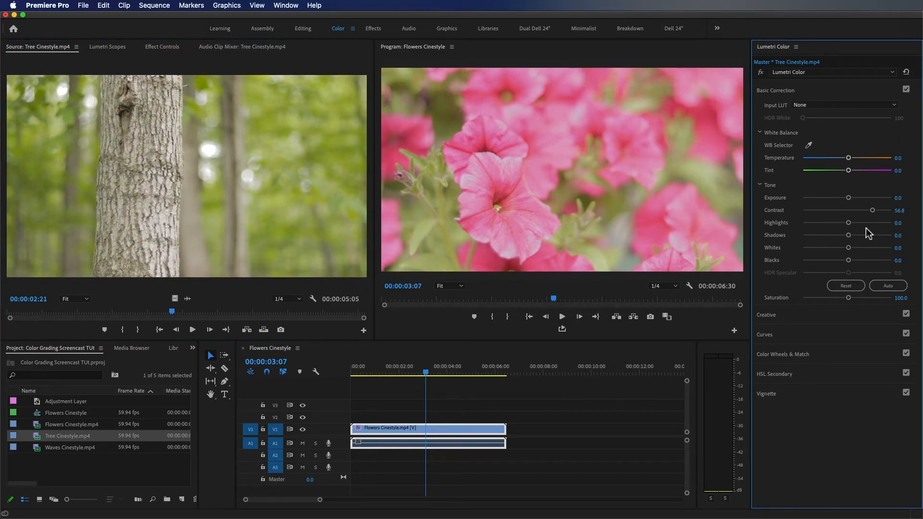
pyautogui.moveTo(850, 299); pyautogui.dragTo(871, 299)
pyautogui.moveTo(849, 198); pyautogui.dragTo(845, 199)
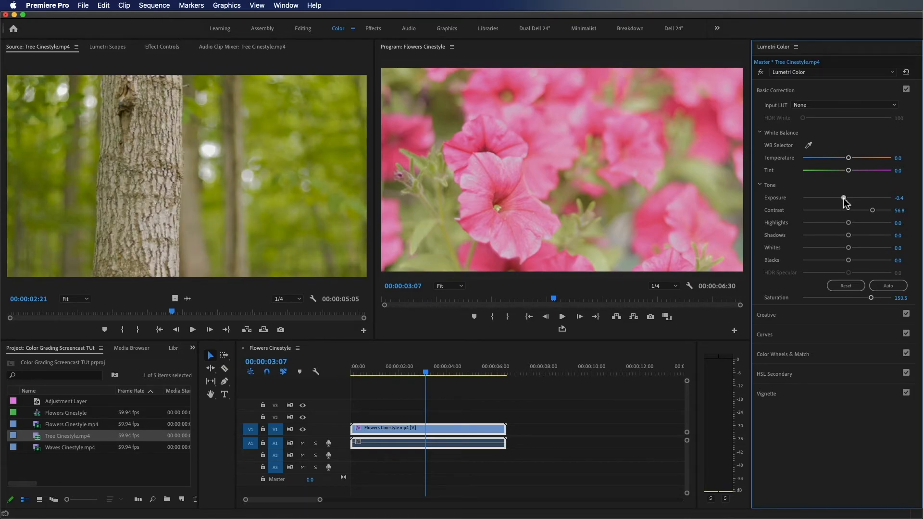
# Step: Sample the green leaves of the tree clip for its Hue vs Sat curve and raise the green point slightly above the baseline
pyautogui.click(822, 335)
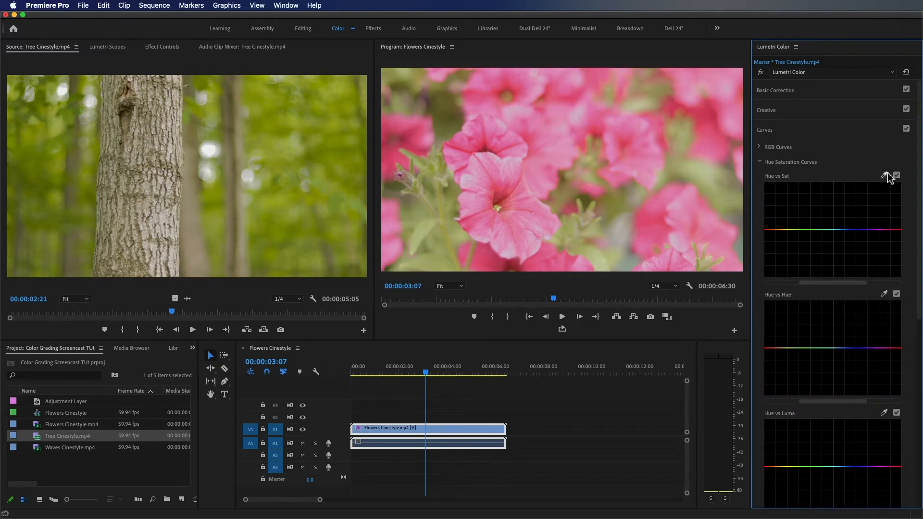
pyautogui.click(259, 133)
pyautogui.moveTo(792, 231); pyautogui.dragTo(801, 215)
# Step: Place the graded tree clip on track V1 after the flowers clip, leaving a small gap, and preview it at 00:00:09:03
pyautogui.moveTo(153, 141); pyautogui.dragTo(540, 429)
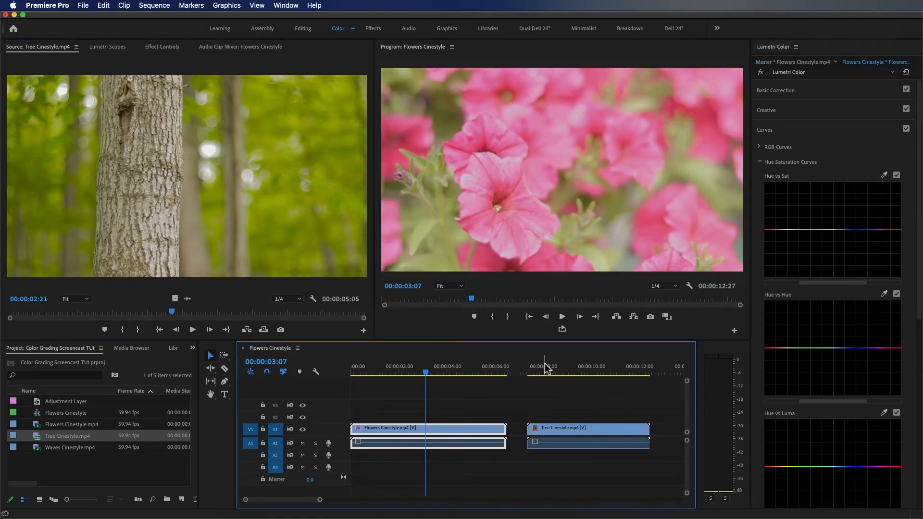
pyautogui.click(543, 369)
pyautogui.moveTo(543, 364); pyautogui.dragTo(569, 367)
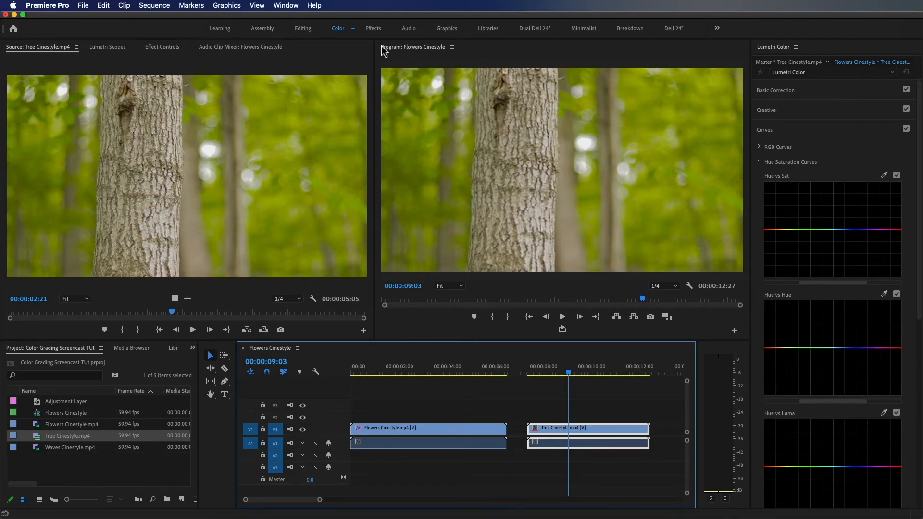
# Step: Show the effect controls of the tree clip in the sequence and reveal its source clip in the project
pyautogui.click(152, 48)
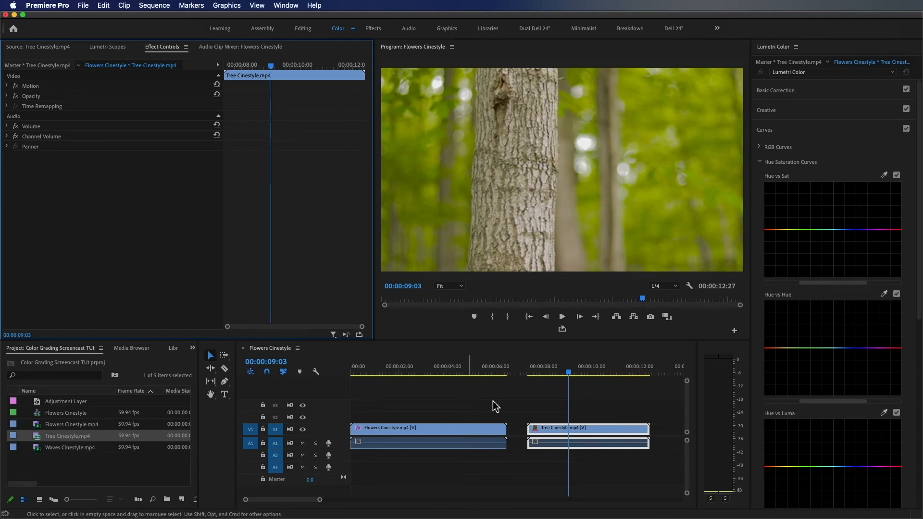
pyautogui.rightClick(620, 433)
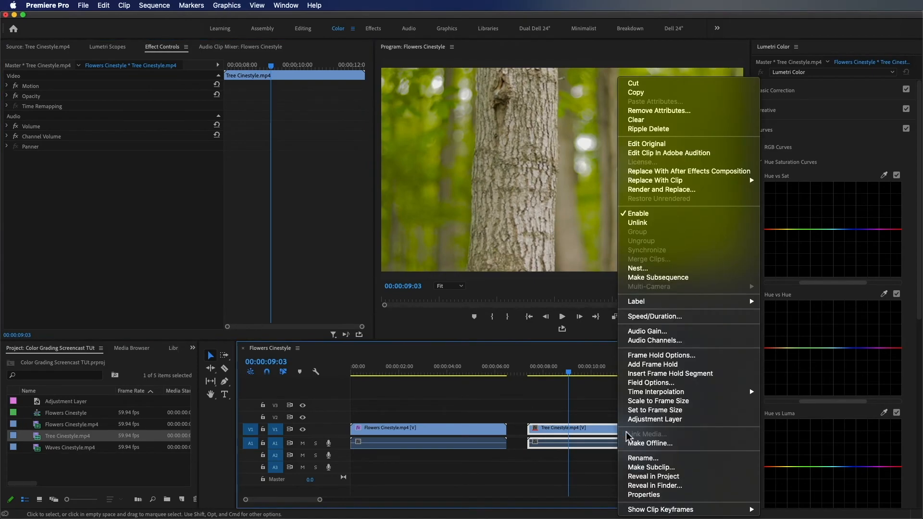
pyautogui.click(683, 480)
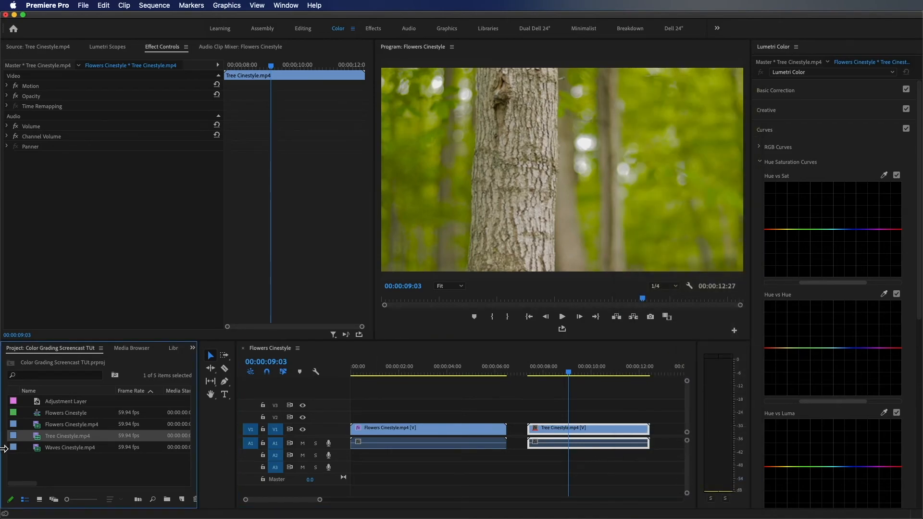
# Step: Open the tree source clip, dock the Source monitor with the Program monitor, and show the master clip's effect controls
pyautogui.doubleClick(37, 442)
pyautogui.moveTo(35, 48); pyautogui.dragTo(483, 56)
pyautogui.click(81, 48)
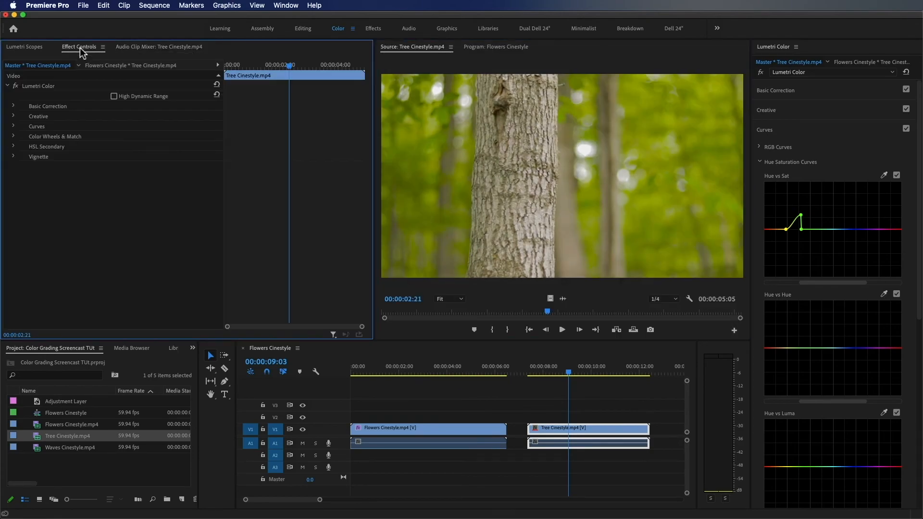
# Step: Toggle the Lumetri Color effect on the tree's master clip to compare the image, leaving it off
pyautogui.click(16, 86)
pyautogui.click(15, 86)
pyautogui.click(15, 87)
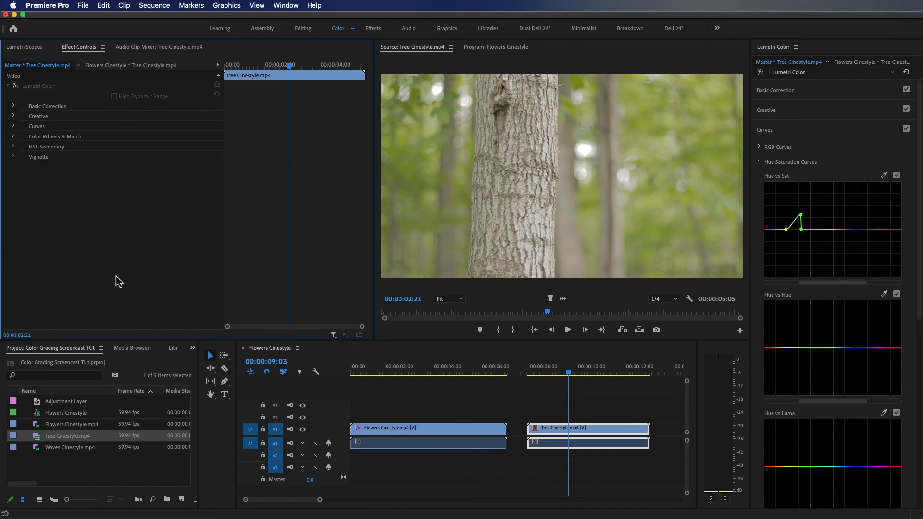
# Step: Dock the Source monitor back beside Effect Controls and scrub the sequence from the tree clip back to the flowers clip
pyautogui.moveTo(416, 48); pyautogui.dragTo(129, 103)
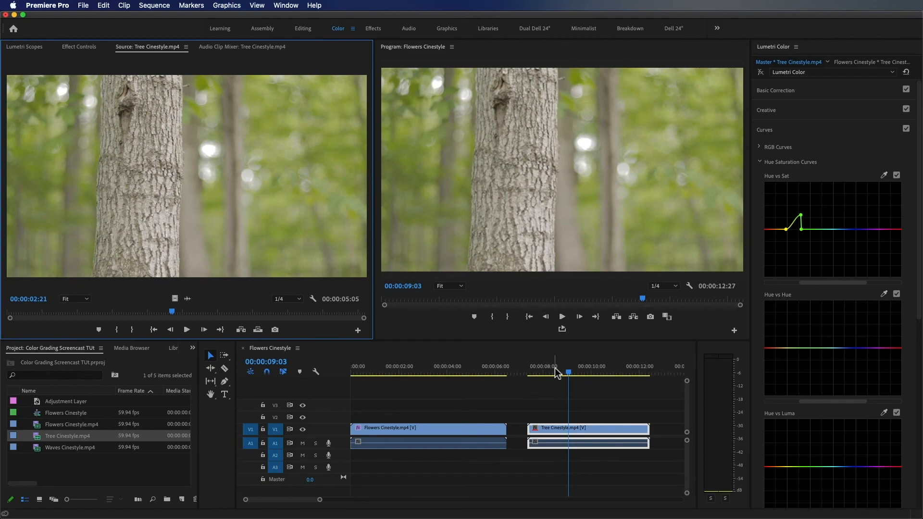
pyautogui.moveTo(559, 373); pyautogui.dragTo(401, 378)
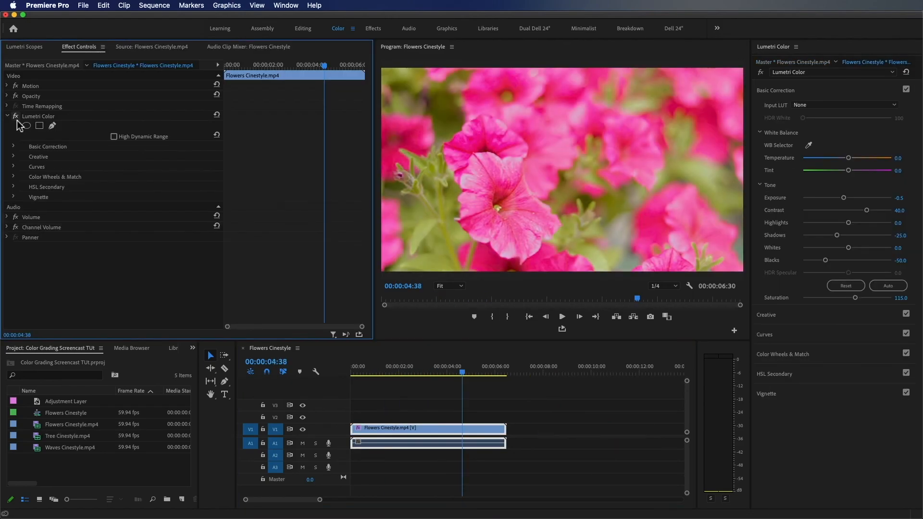